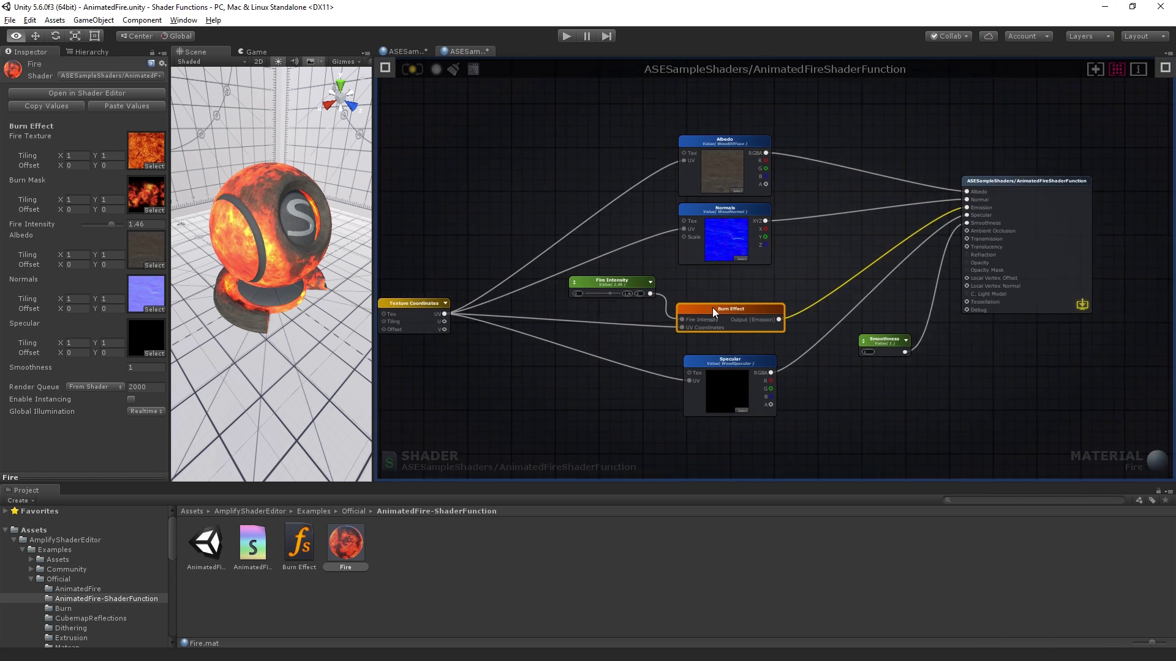
Open the Burn Effect function from the fire shader graph and review its Fire Intensity input and Output (Emission) node parameters
scroll(712, 308, up, 5)
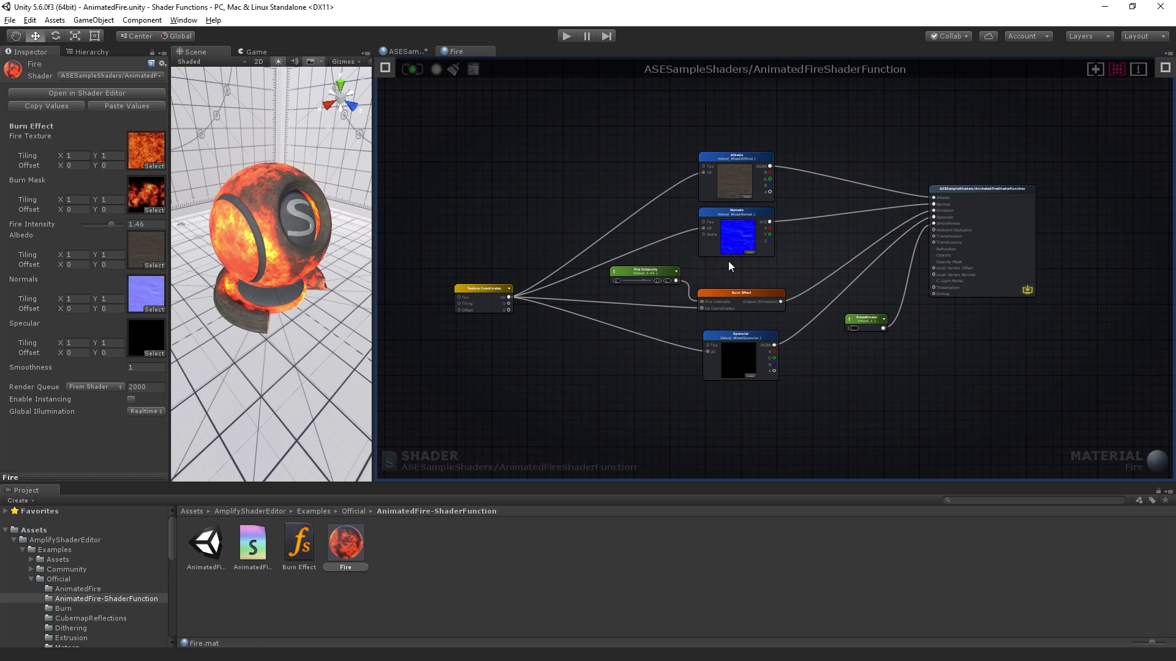
right_drag(729, 261, 724, 270)
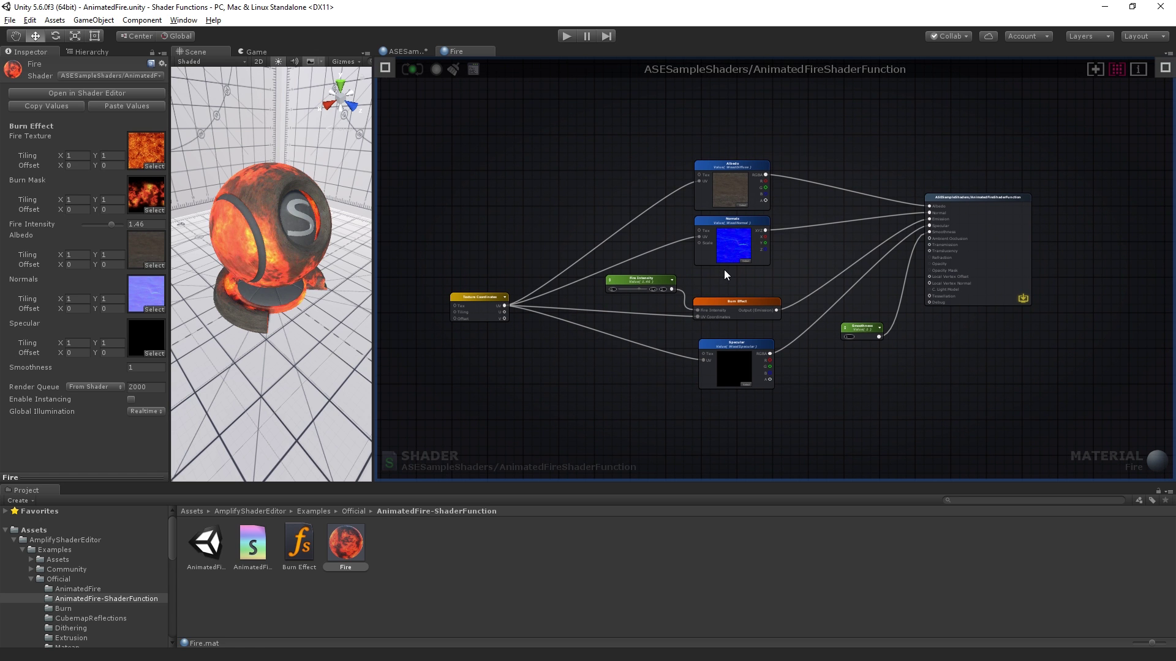
click(740, 301)
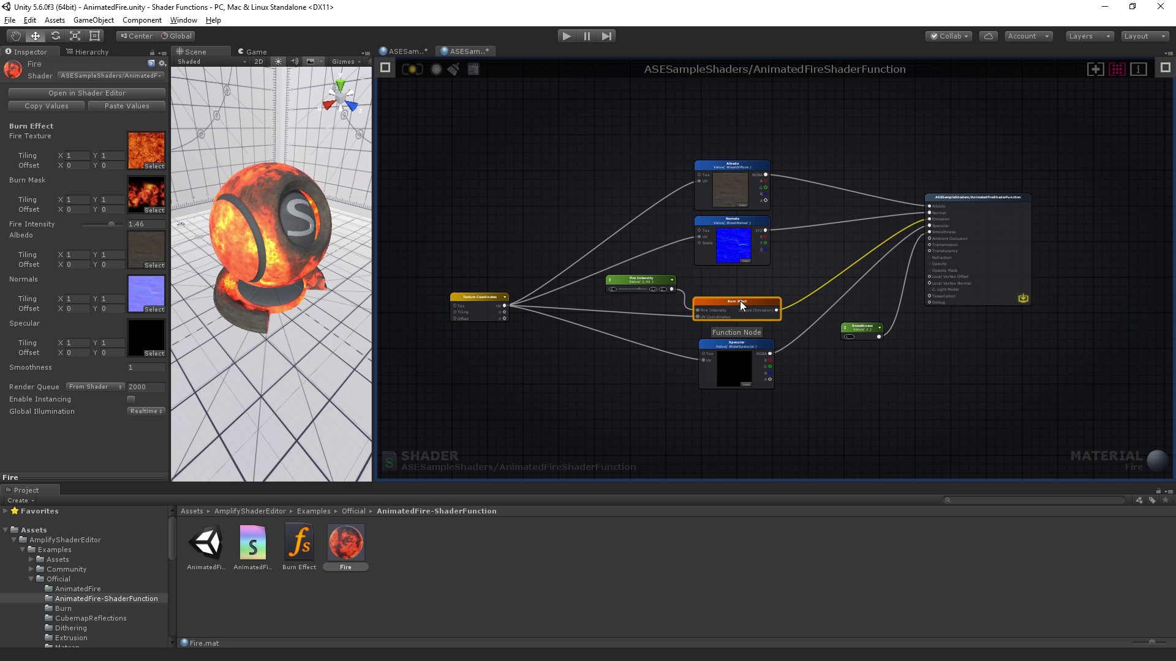
double_click(739, 301)
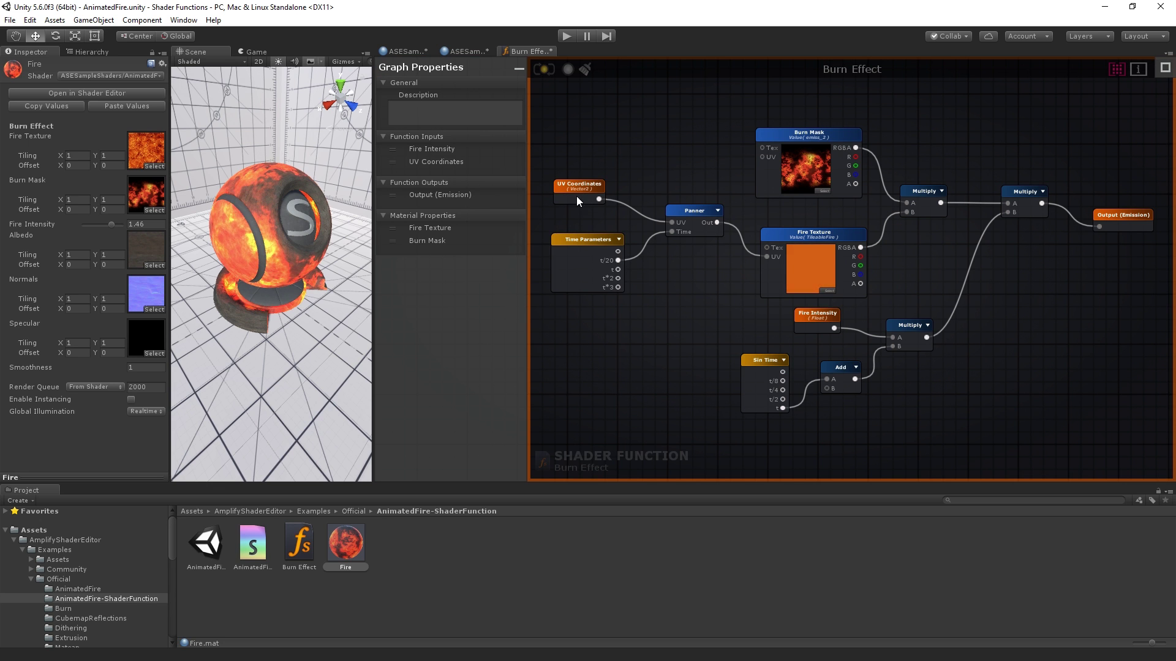
click(820, 314)
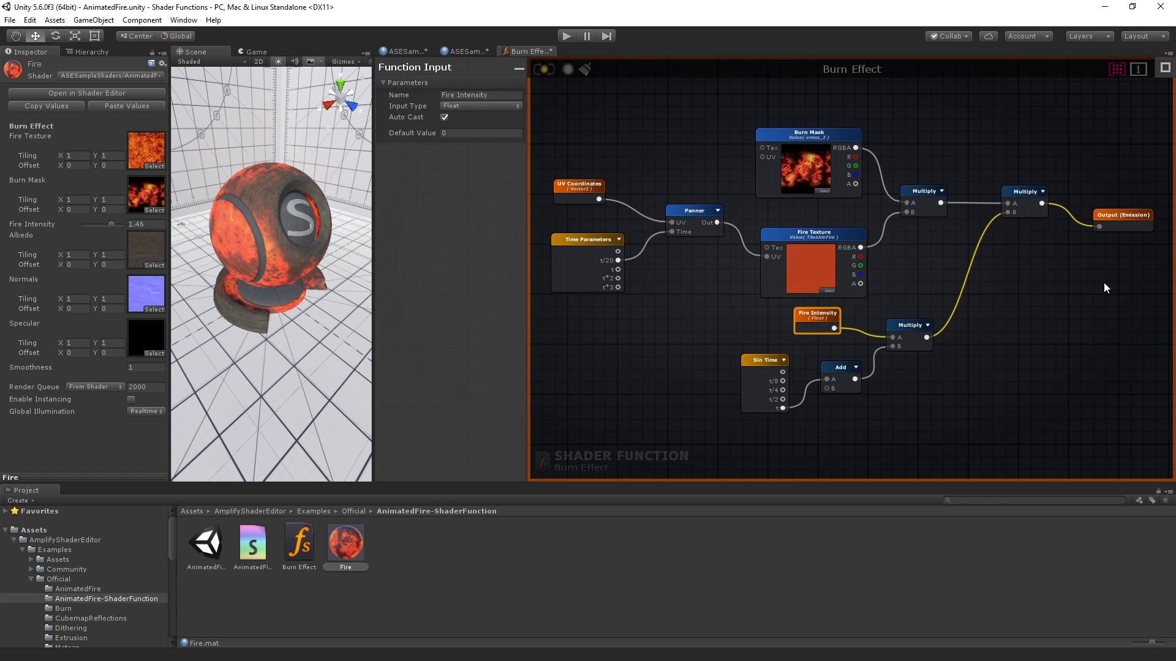
click(1133, 215)
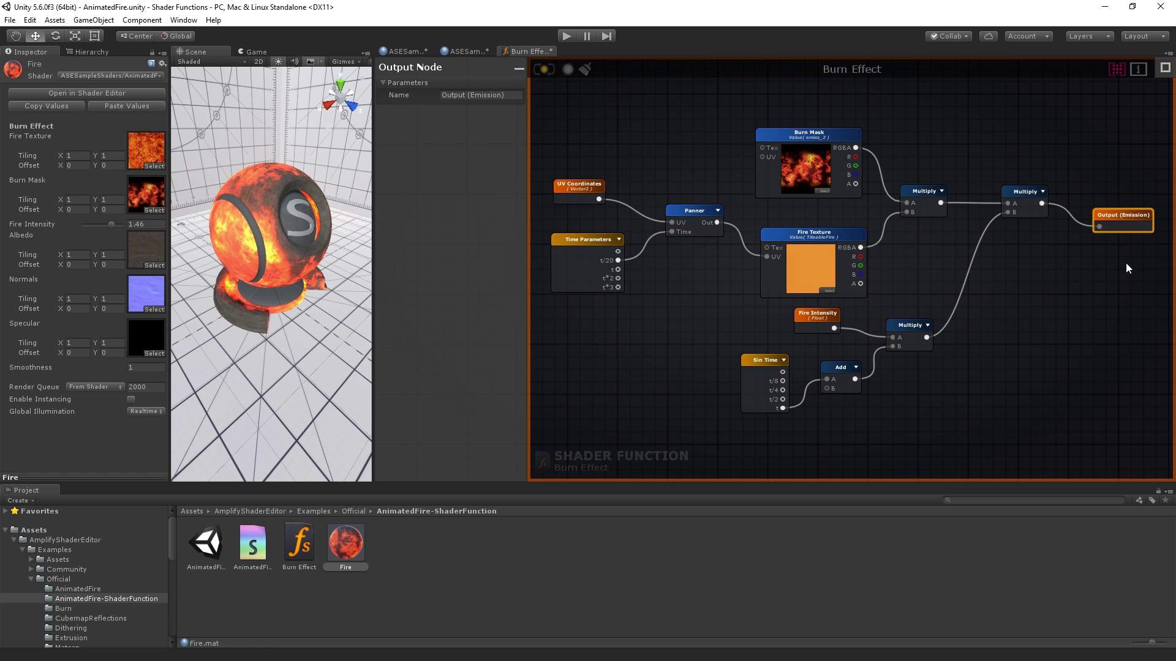
click(920, 407)
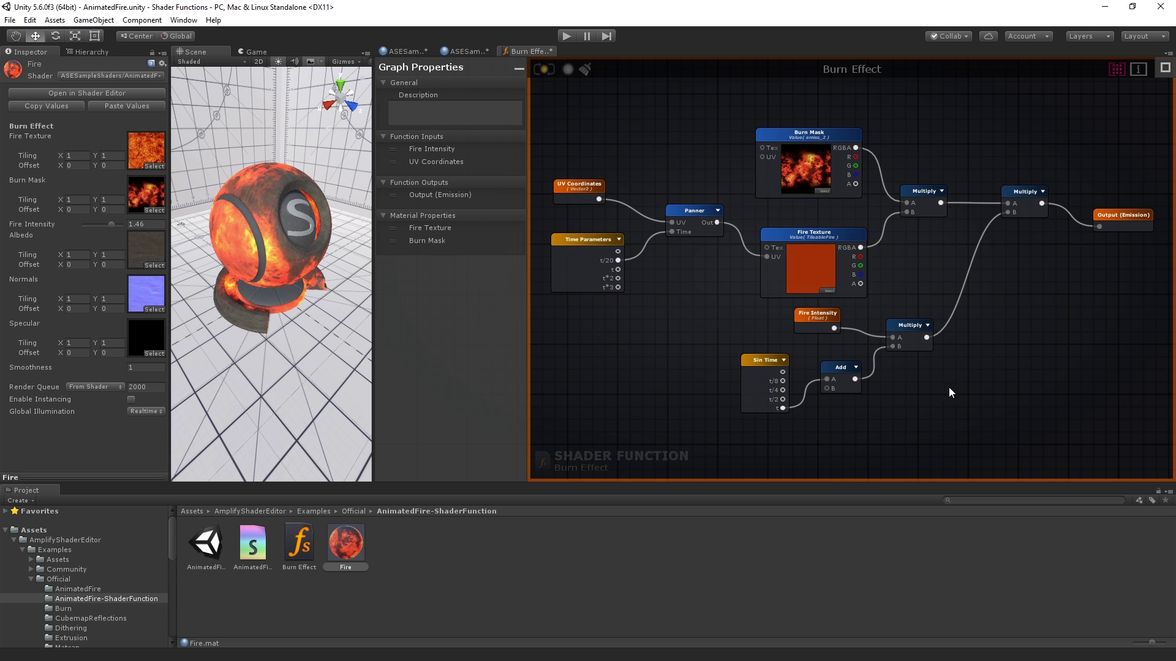
Add a Function Input node, connect it to input A of the lower Multiply node in place of Fire Intensity, and move Fire Intensity aside
right_click(990, 328)
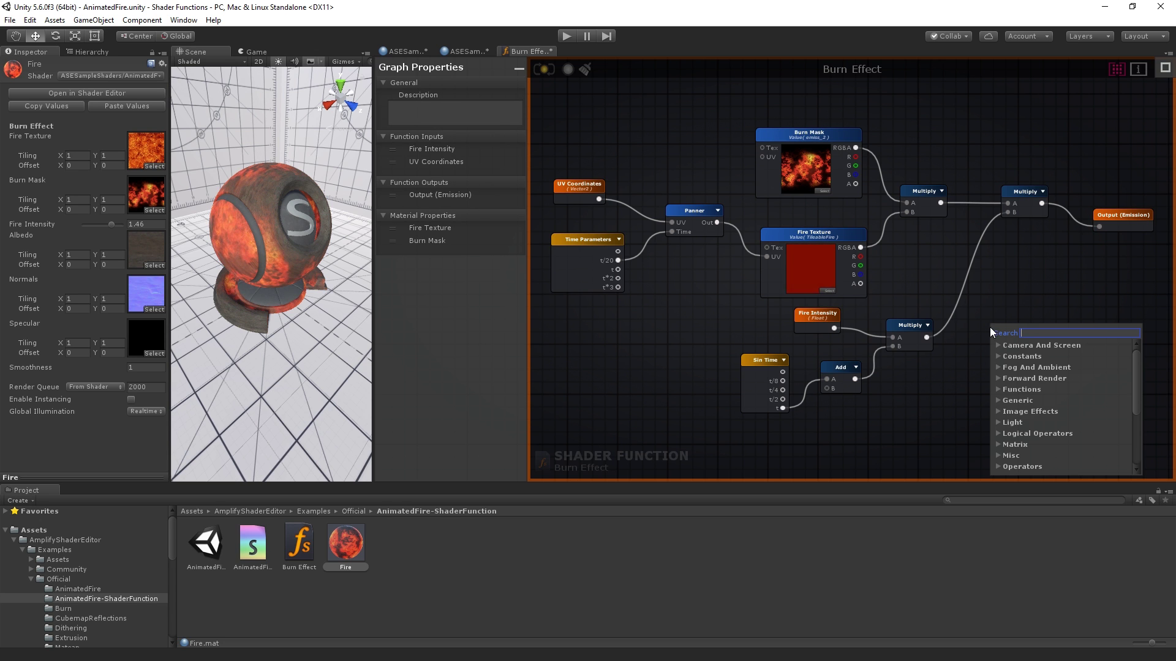
click(997, 389)
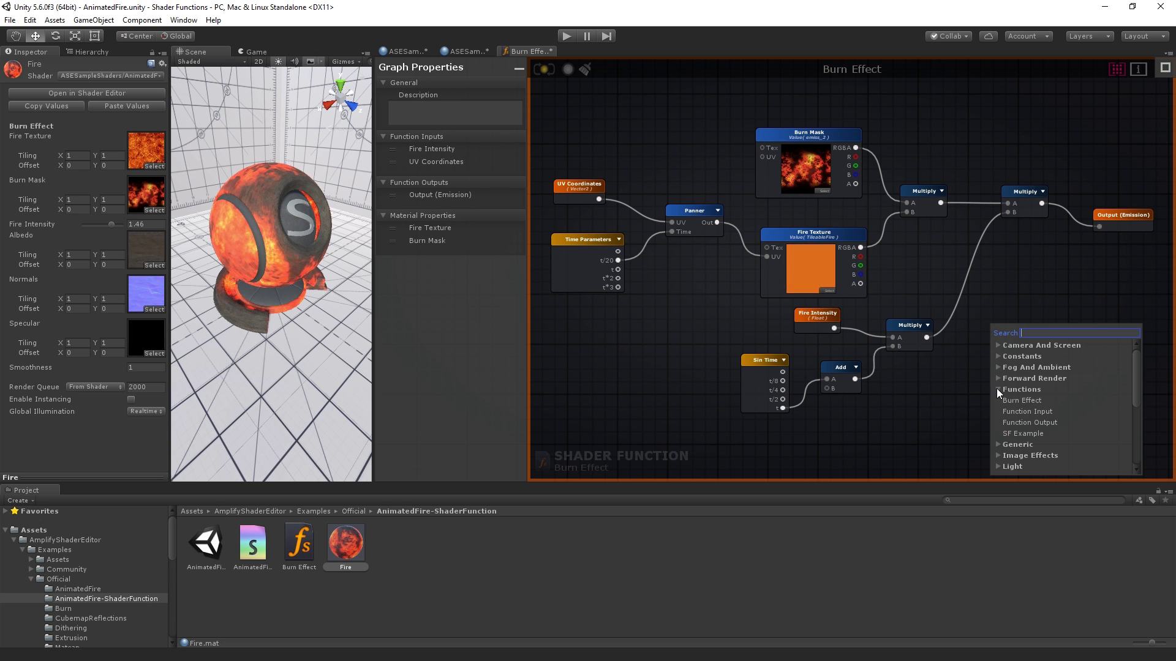
click(1027, 412)
drag(1004, 339, 889, 337)
drag(814, 316, 701, 280)
Copy the depth-scaling and near-plane clipping node groups from the DitheringFade material's shader and paste them into the Burn Effect function
click(86, 631)
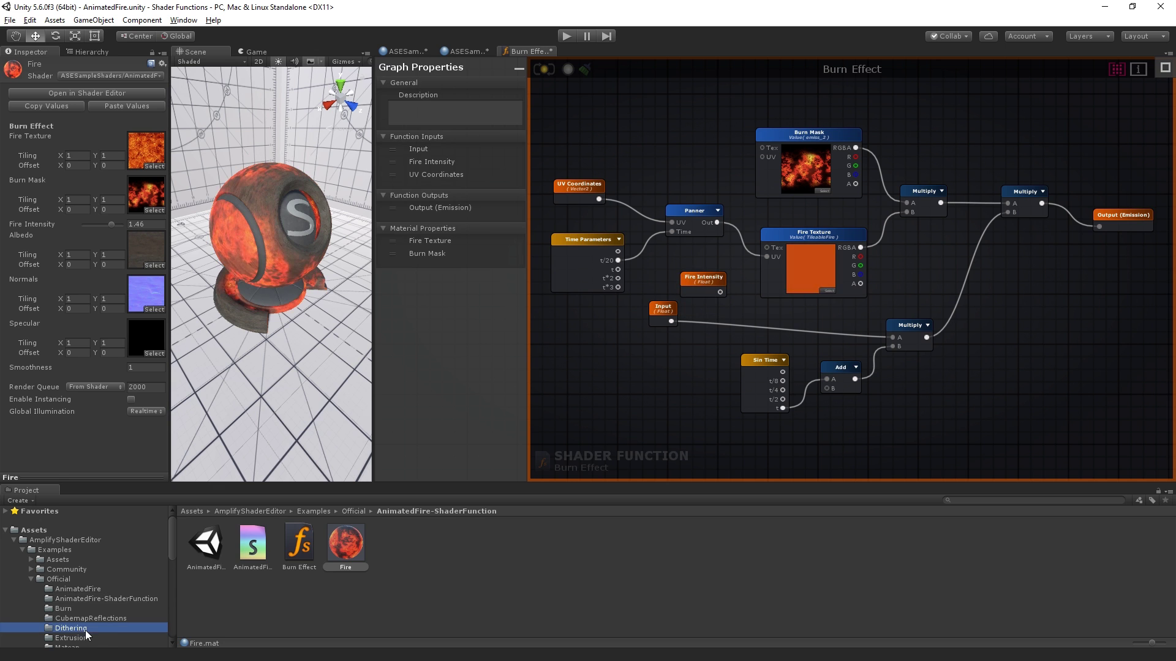
double_click(292, 538)
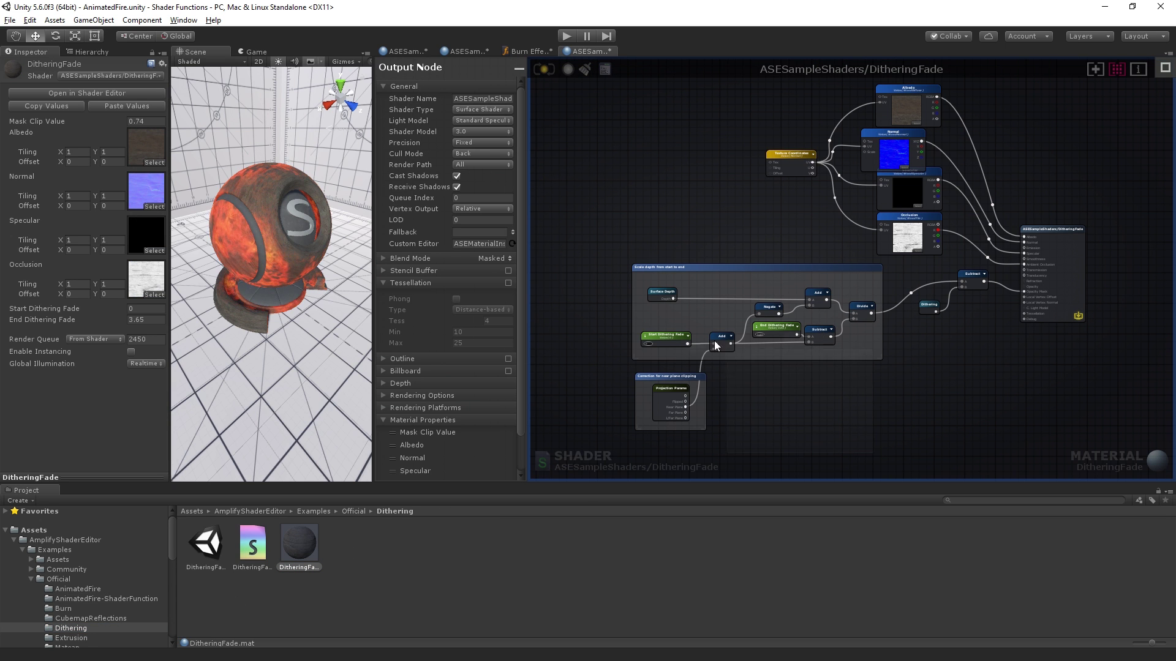
drag(622, 261, 622, 261)
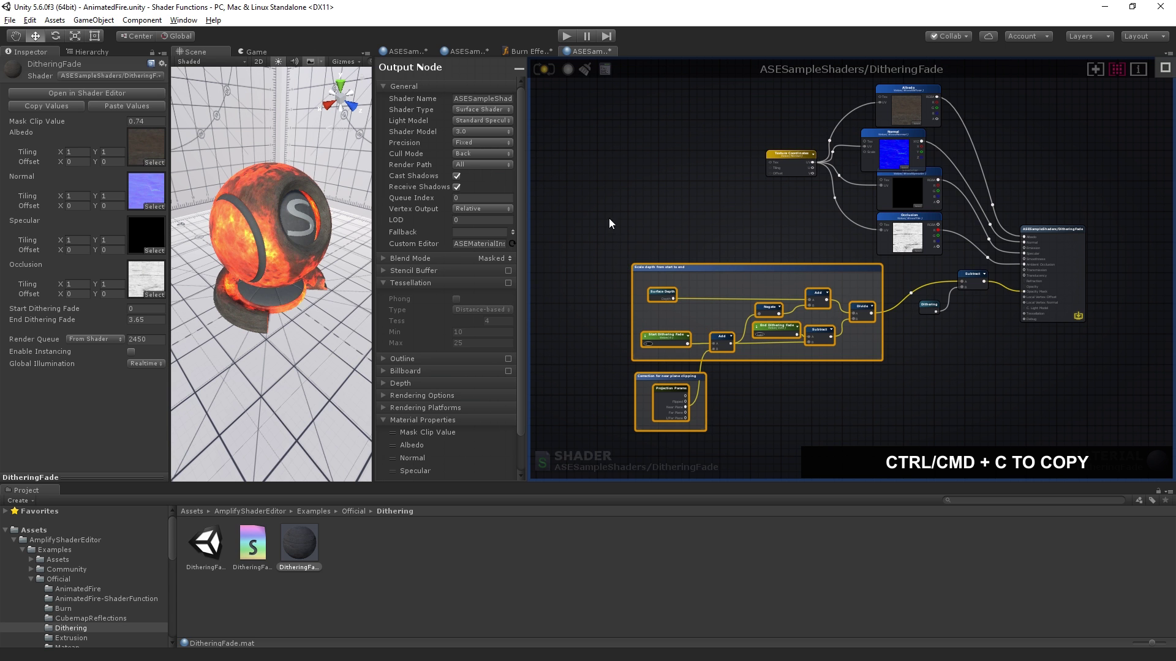
click(531, 54)
key(ctrl+v)
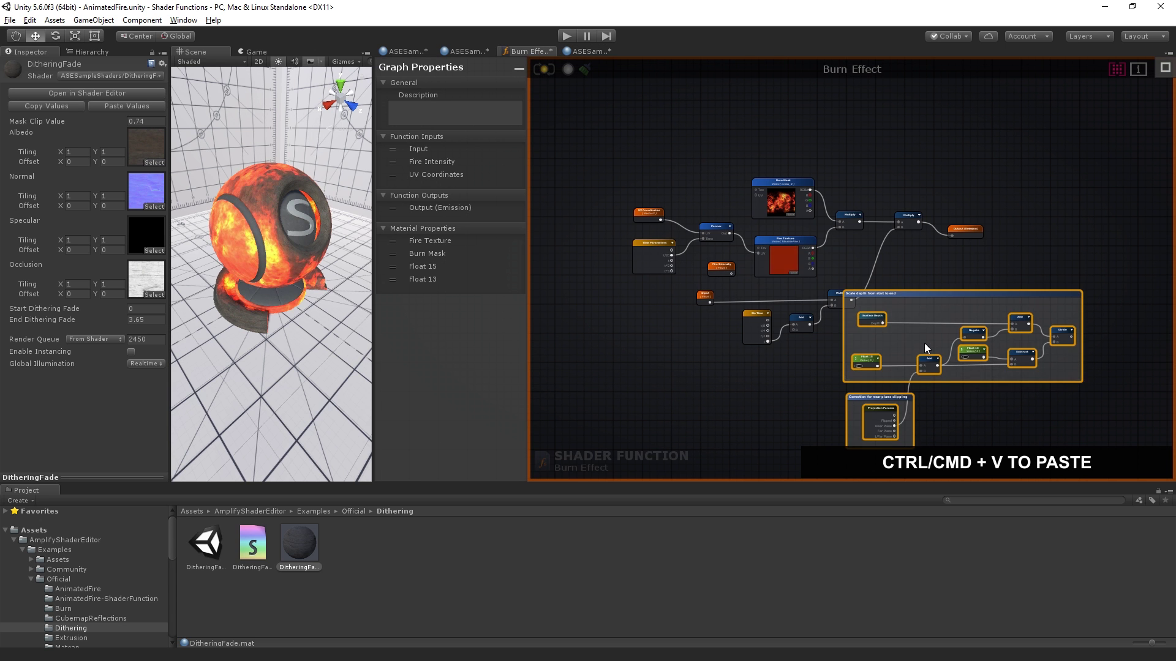
Add a Function Output node beside the pasted depth group and connect the Divide node's result to it
alt+right_drag(924, 343, 1036, 350)
scroll(1036, 350, up, 3)
right_drag(1049, 390, 991, 296)
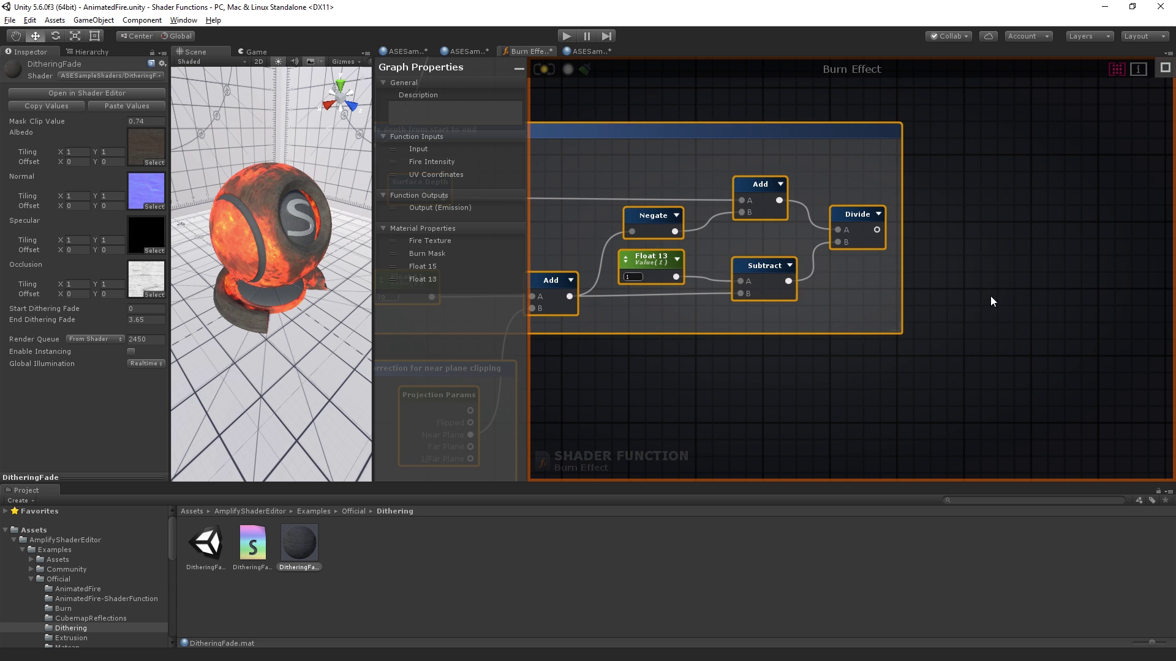
click(1027, 243)
right_click(1027, 243)
click(1066, 318)
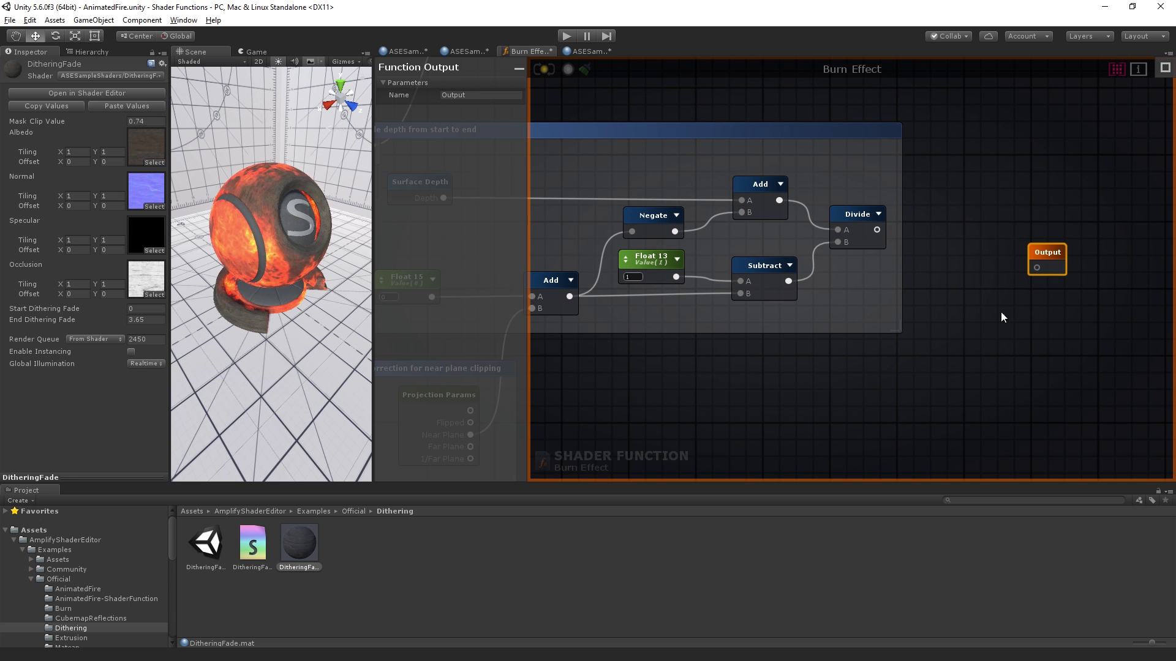
drag(923, 245, 1037, 268)
Delete the pasted dithering node groups together with the extra Function Output node
scroll(858, 287, down, 3)
scroll(960, 393, down, 1)
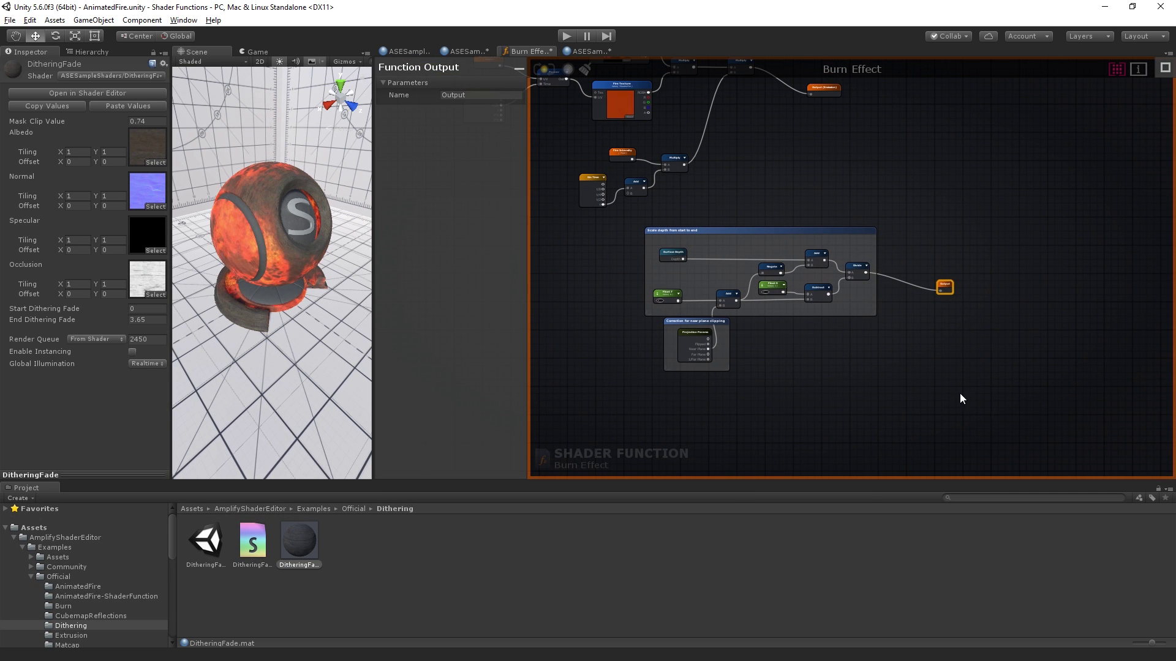
click(922, 373)
drag(922, 372, 640, 218)
key(Delete)
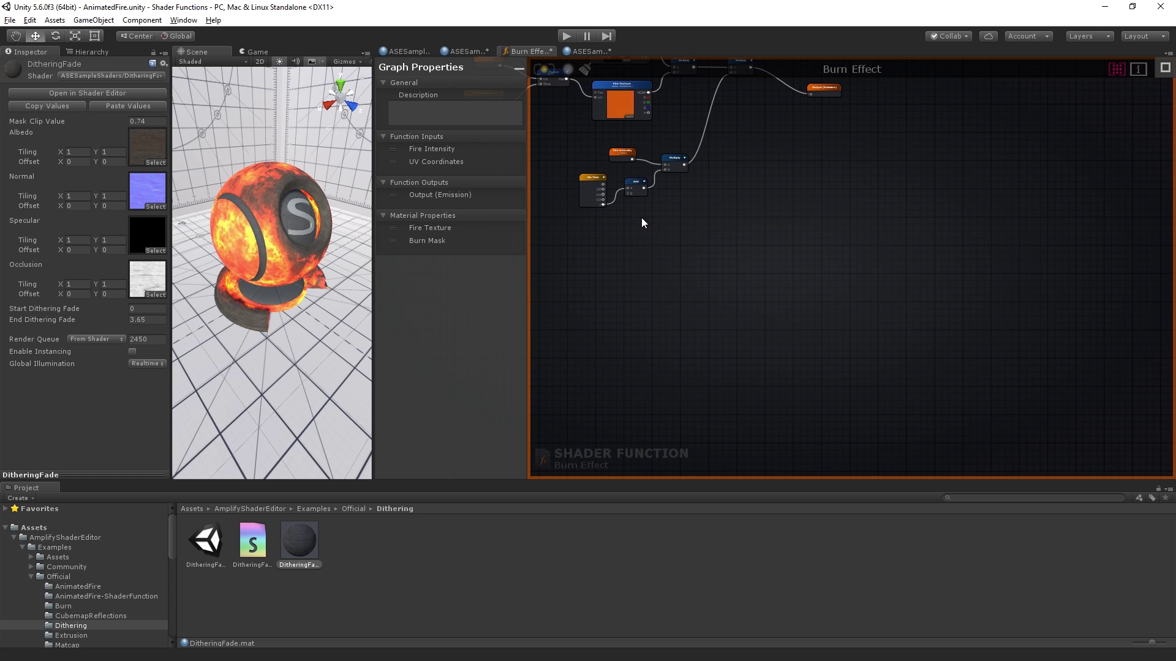
right_drag(641, 218, 818, 387)
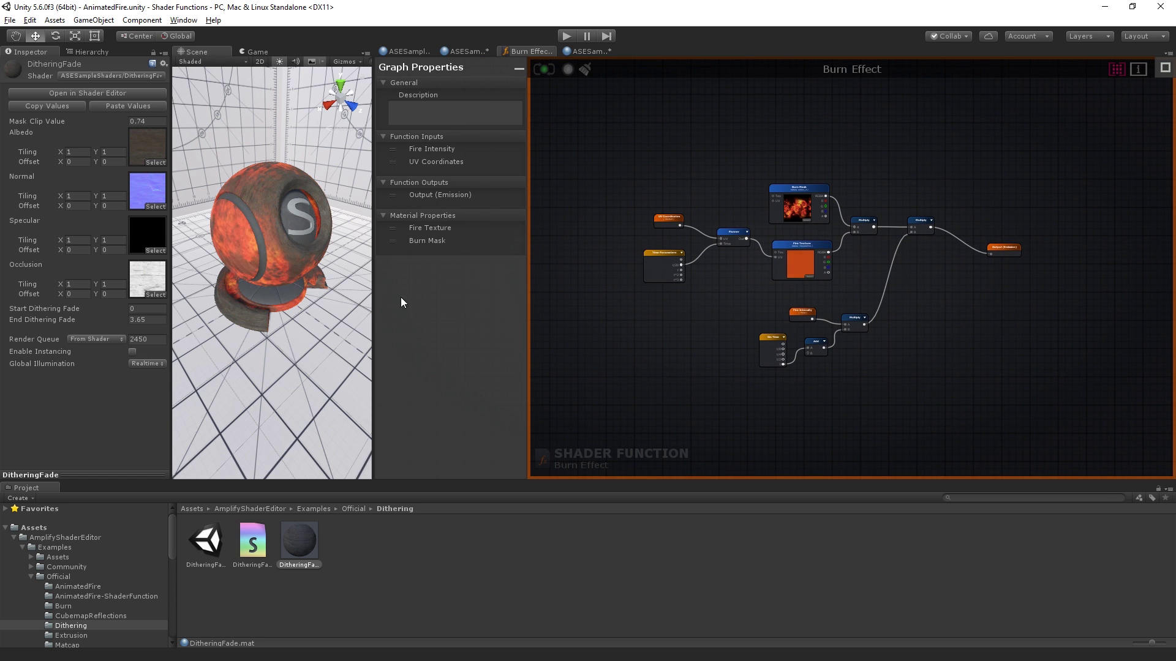
Open the Outline scene from the Official examples' Outline folder and load the Outline material into the shader editor
drag(171, 527, 172, 540)
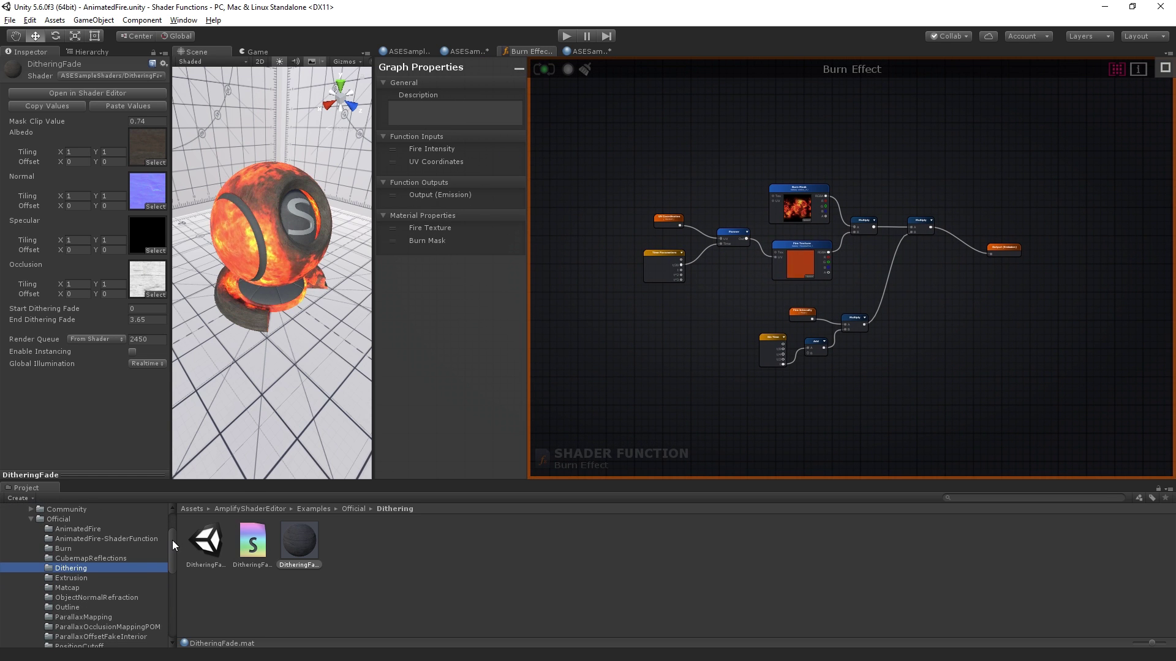
click(74, 607)
double_click(205, 540)
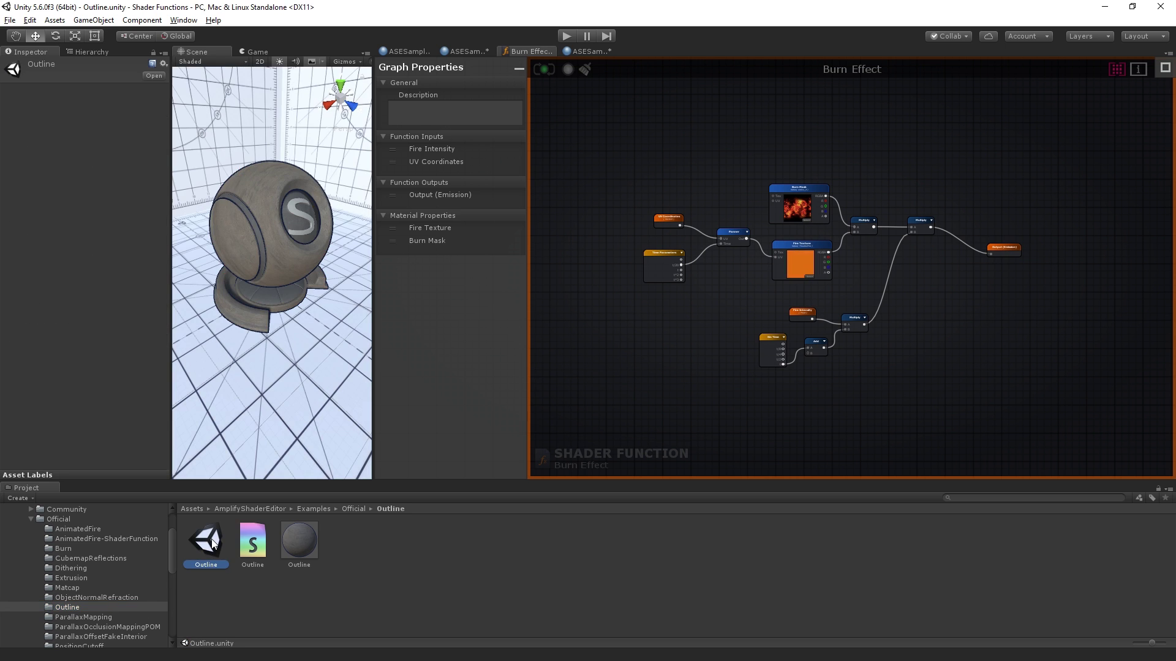
double_click(300, 542)
Add a Burn Effect function node below the Albedo texture and connect its output to the shader's Emission input
right_click(720, 303)
text(Burn)
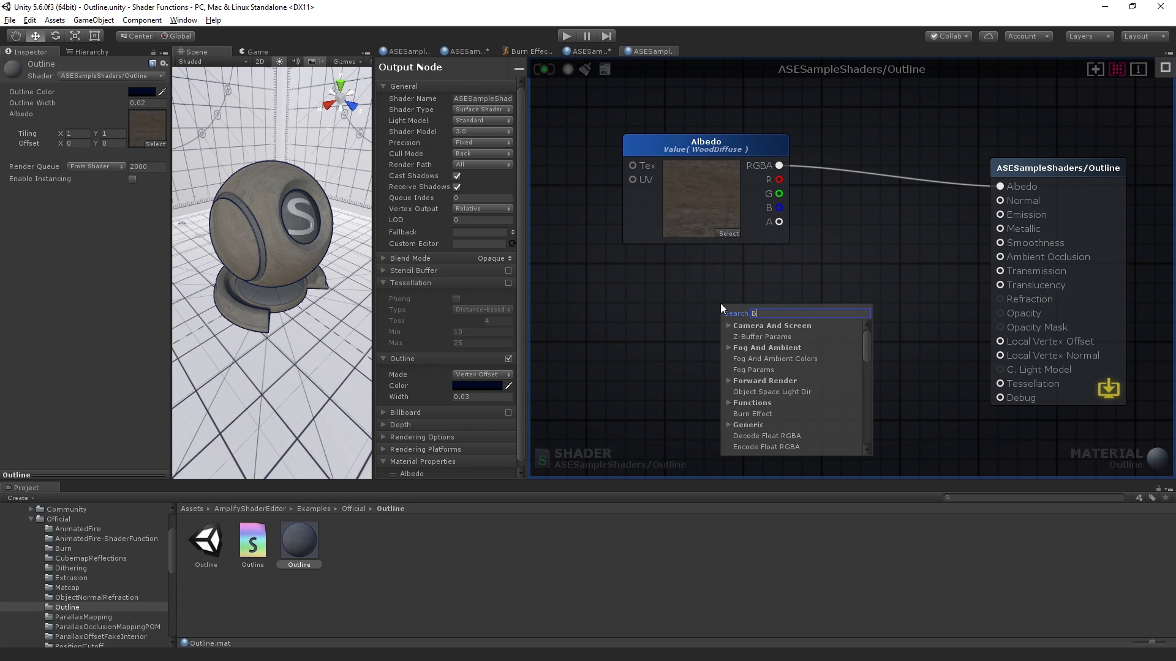
click(745, 337)
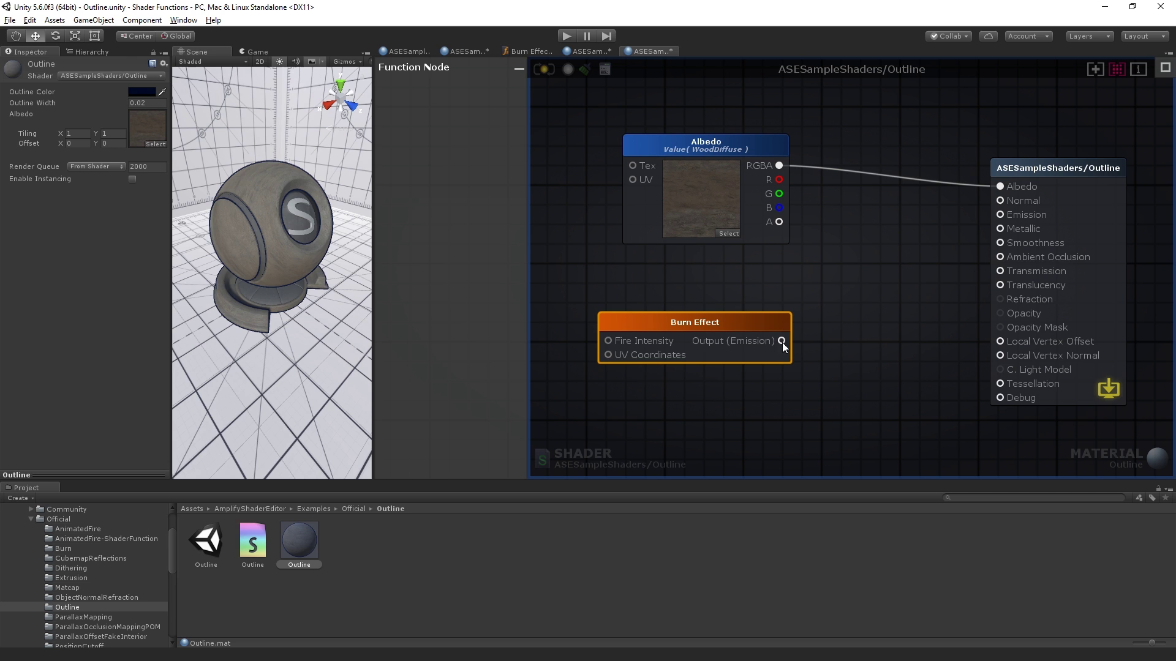
drag(781, 341, 1002, 214)
Add a Float node beside Burn Effect and connect it to the function's Fire Intensity input
middle_drag(624, 272, 814, 265)
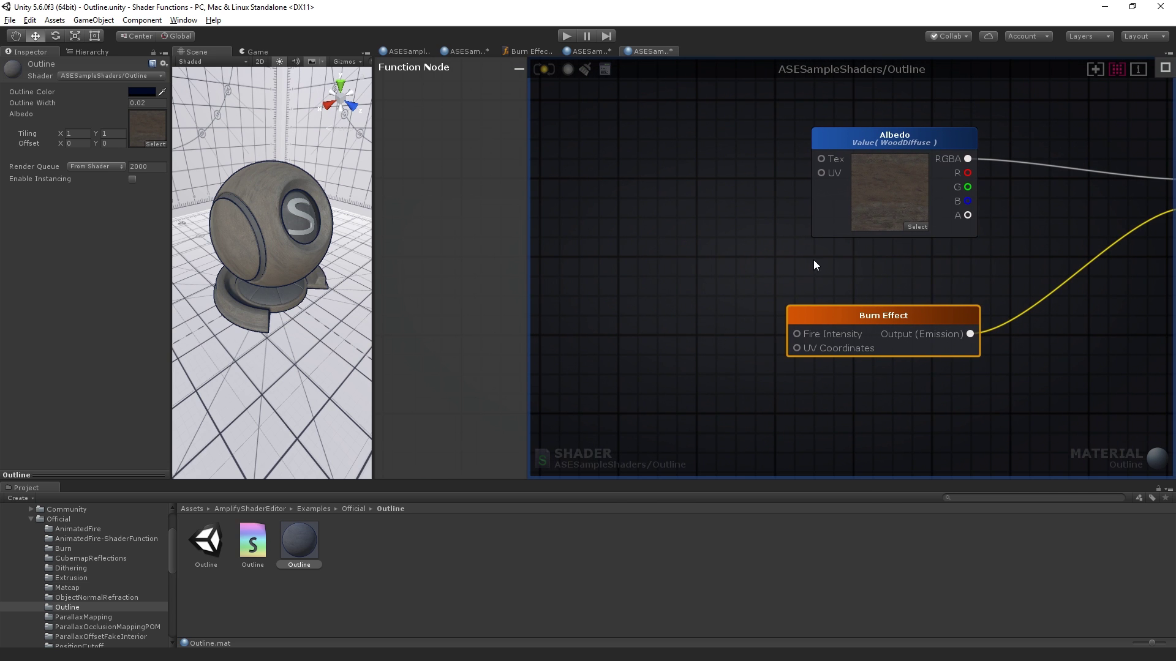
right_click(635, 267)
click(649, 293)
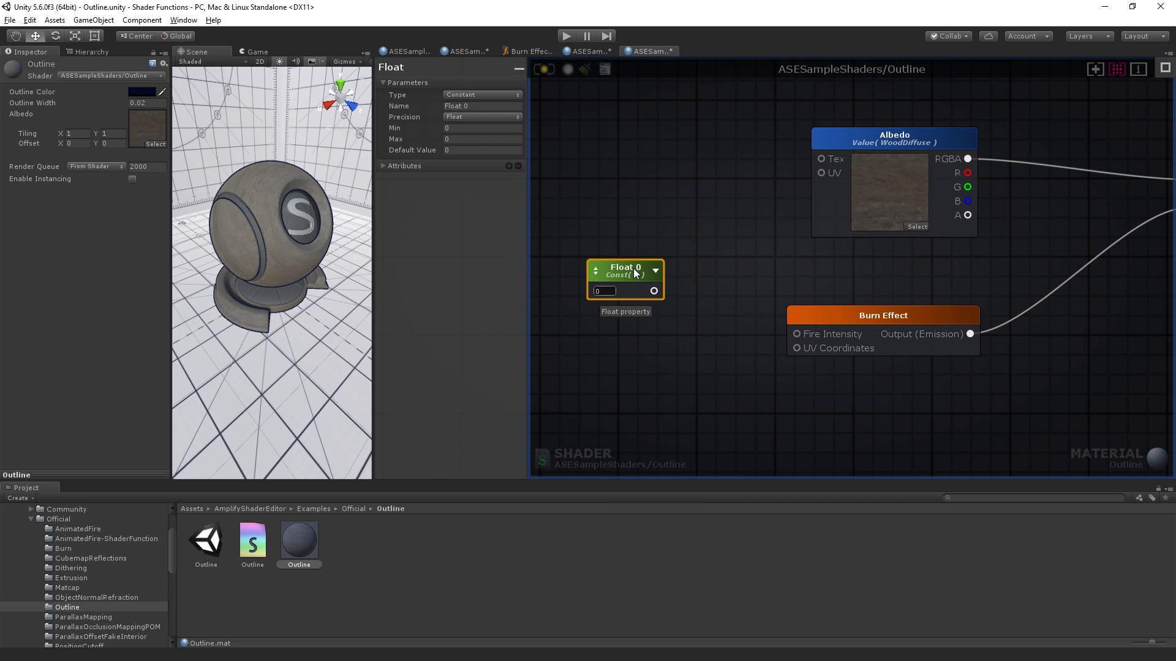
drag(654, 291, 796, 334)
Rename the float Fire Intensity, set its type to Property, and update the shader
click(473, 106)
text(Fire)
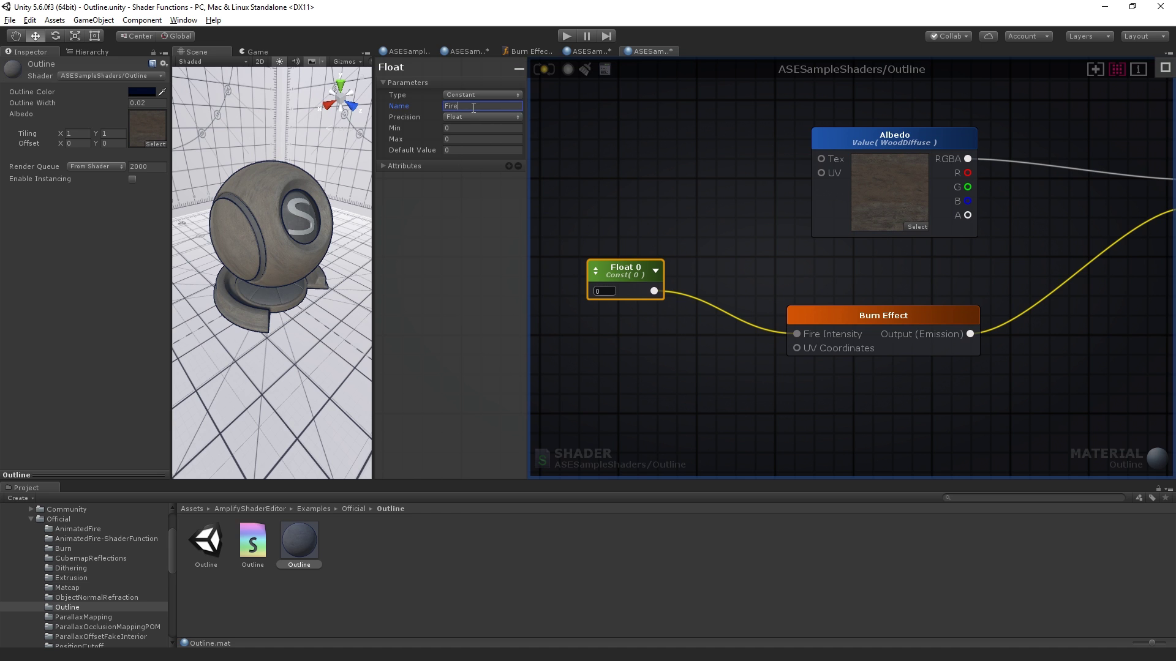
text( Intensity)
click(478, 95)
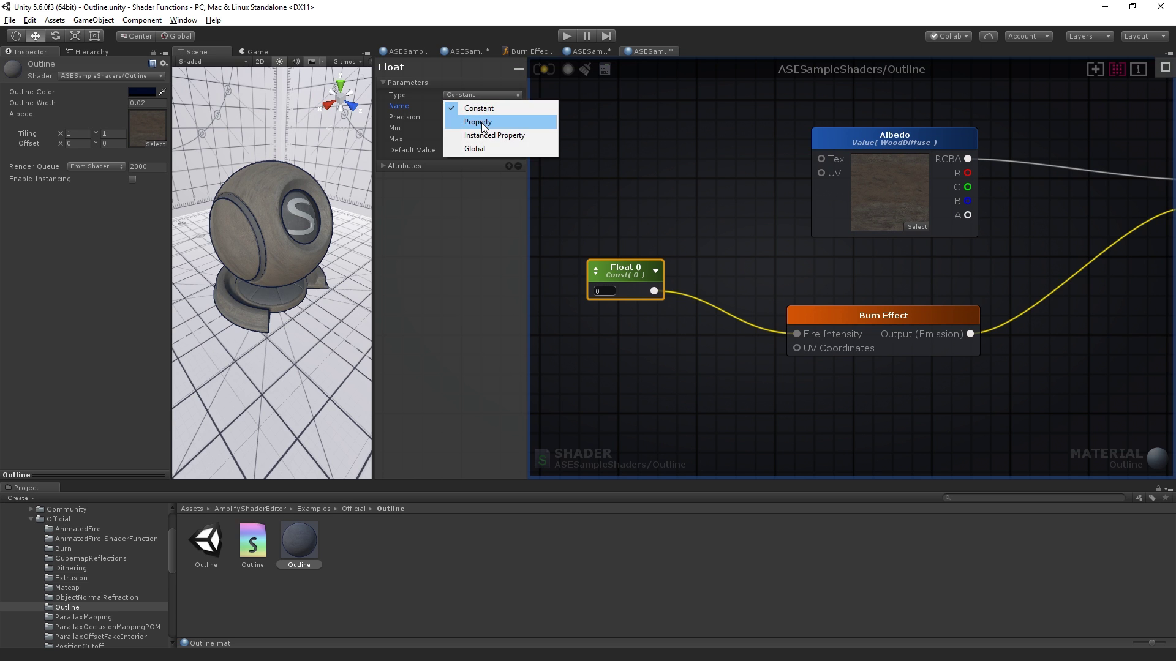
click(481, 123)
click(544, 69)
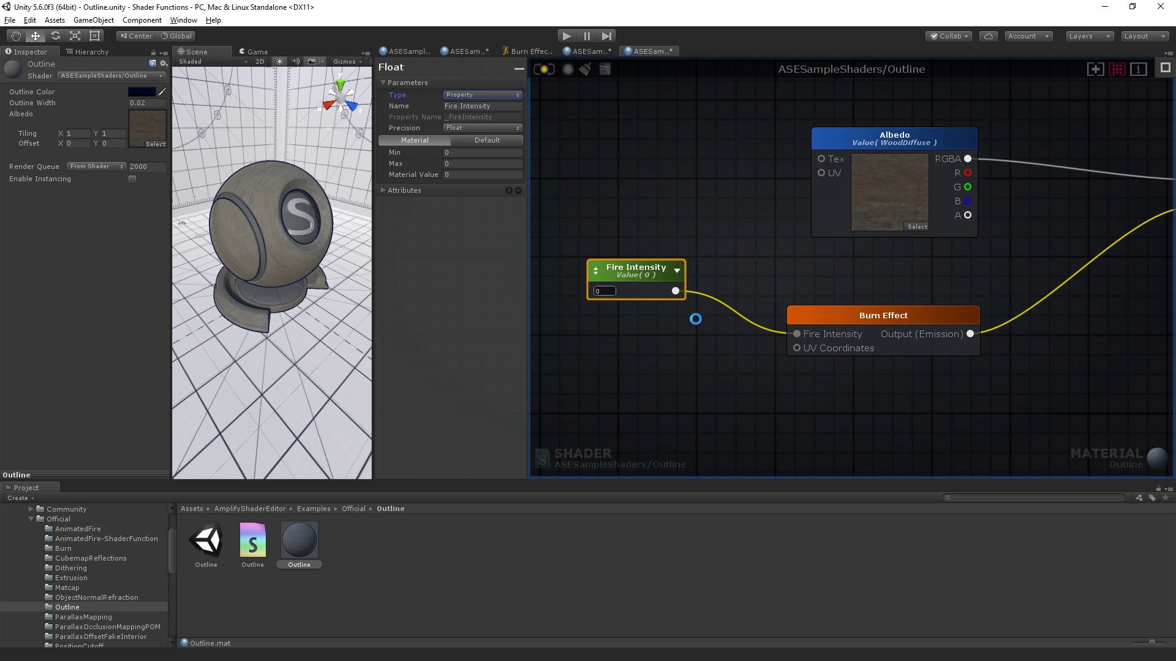
Connect a new Texture Coordinates node's UV output to Burn Effect's UV Coordinates input, and select the Fire Intensity value for editing
right_click(672, 315)
text(Coordina)
click(697, 344)
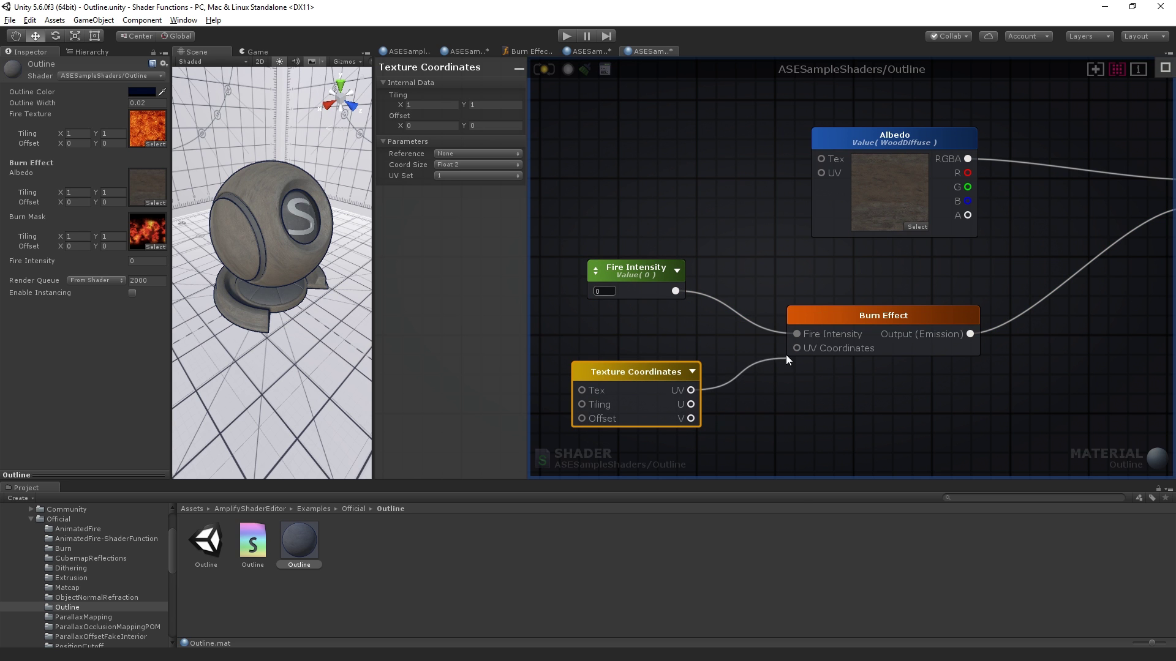
drag(600, 291, 615, 292)
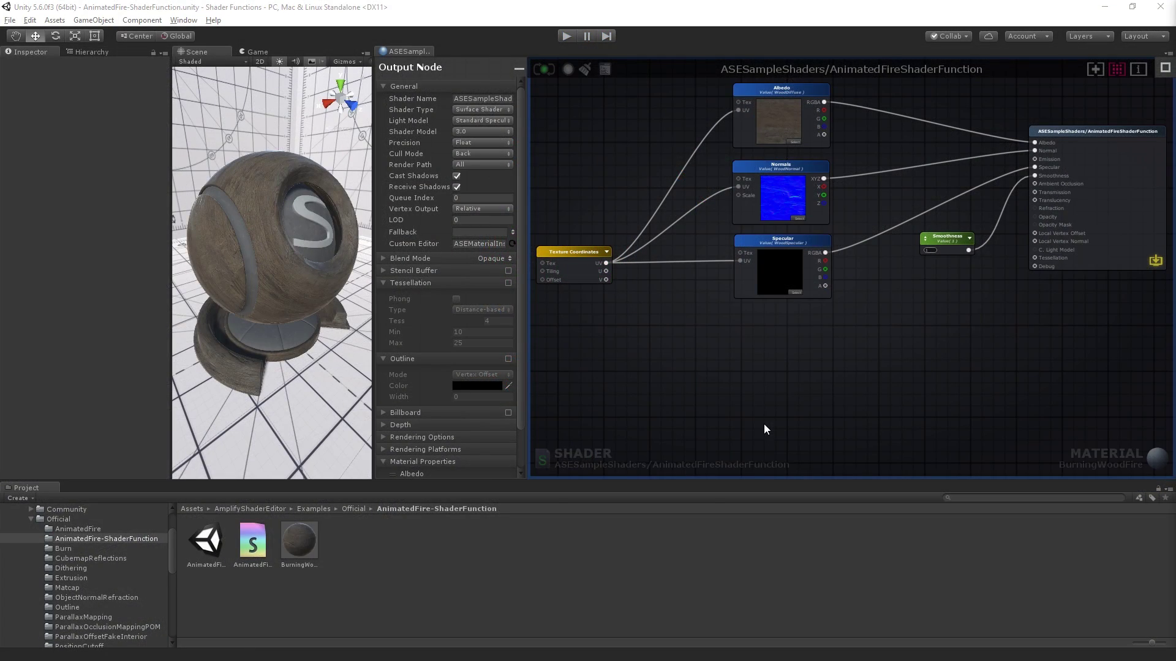
Create an Amplify Shader Function named Burning Effect in the AnimatedFire-ShaderFunction folder
right_click(399, 538)
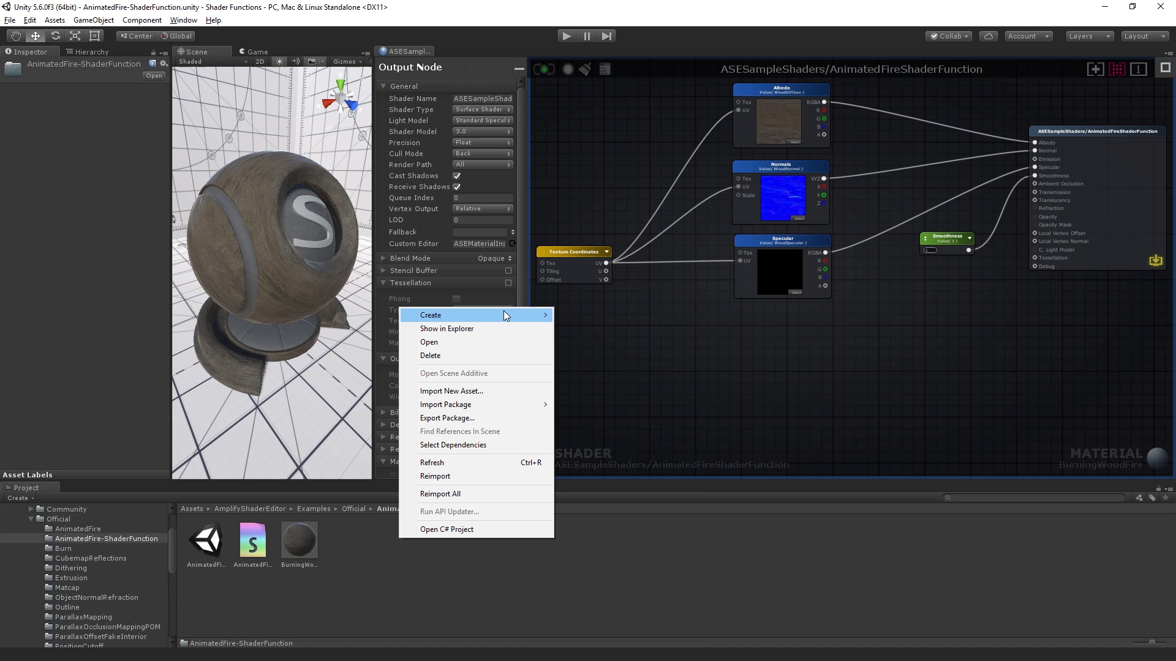
mouse_move(503, 311)
mouse_move(625, 359)
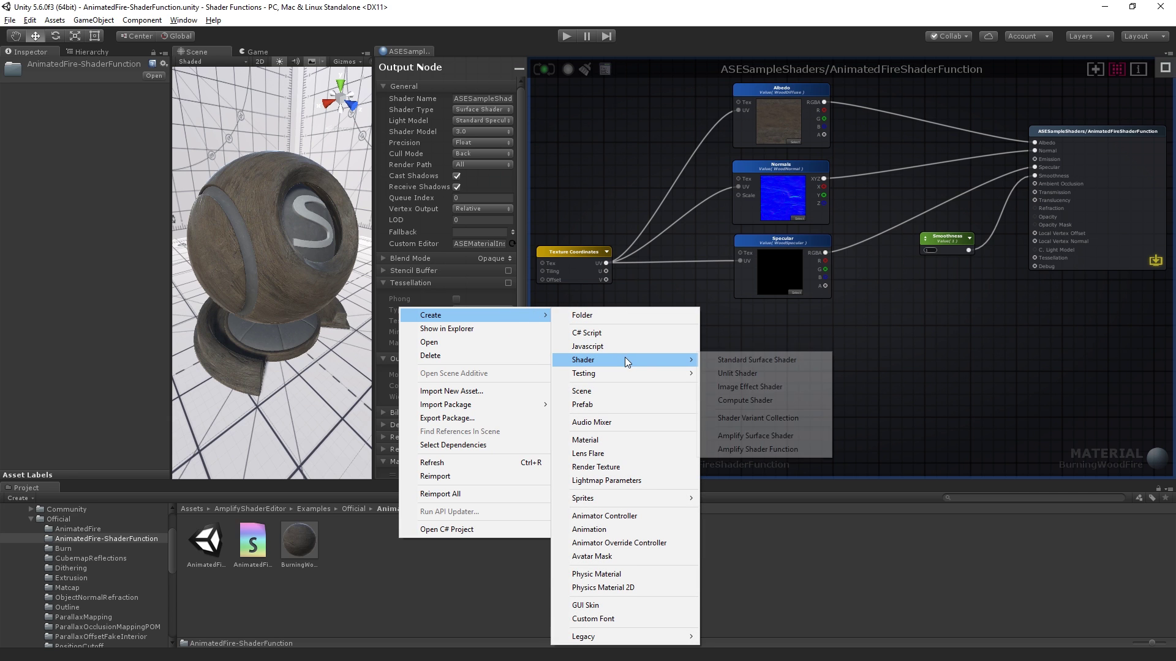
click(790, 451)
text(Burnin)
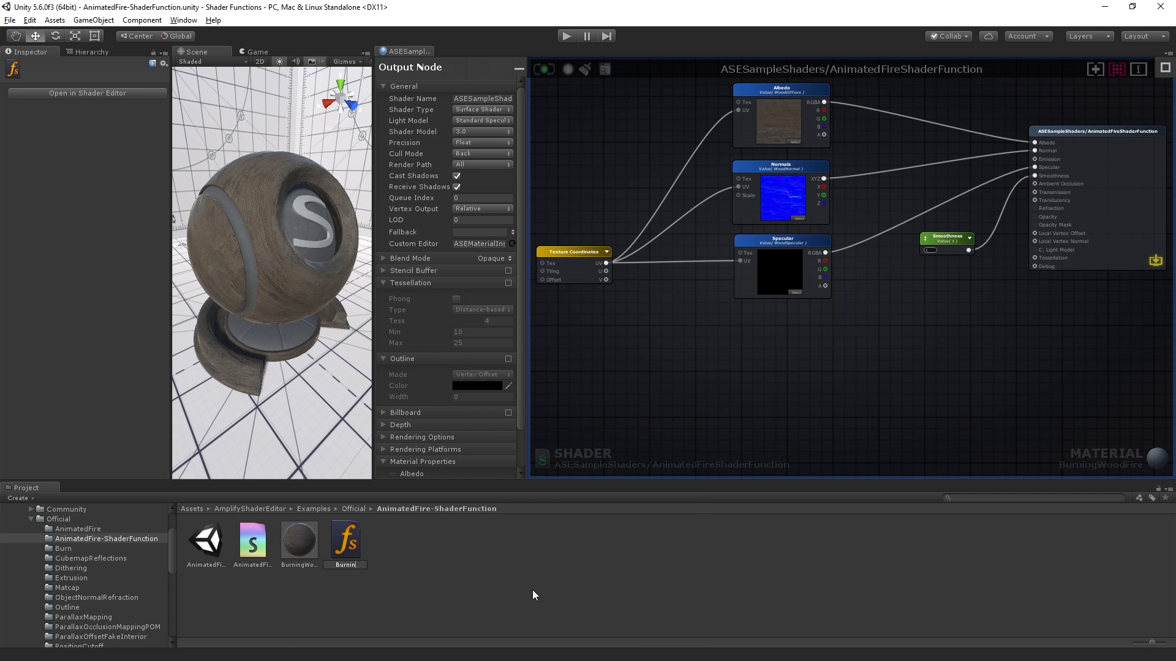
text(g Effect)
key(Return)
Add two Burning Effect nodes below the Specular texture, one from the project asset and one from the Functions node category
mouse_move(299, 550)
mouse_down()
mouse_move(612, 398)
mouse_move(809, 338)
mouse_up()
scroll(809, 338, up, 3)
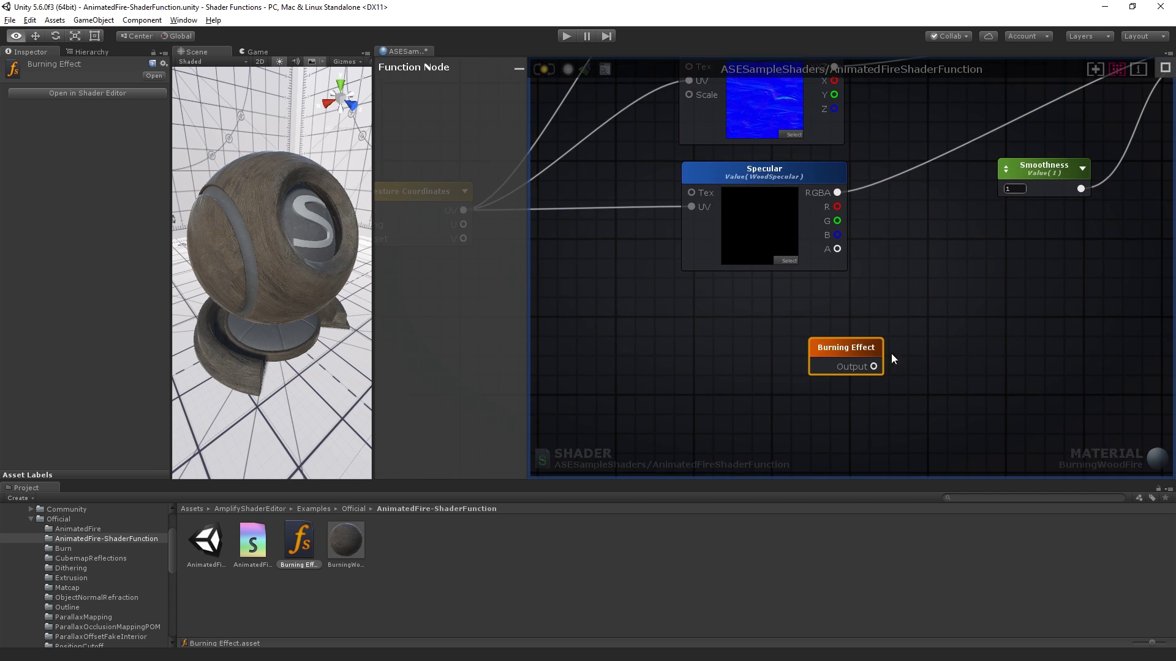
right_click(916, 293)
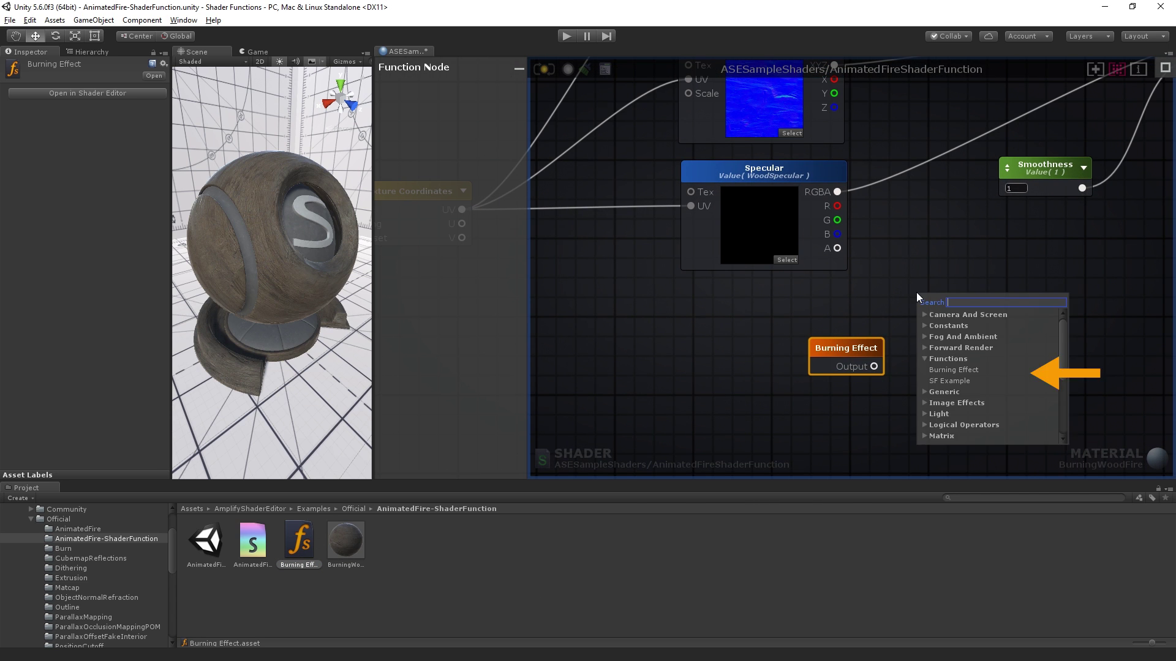
click(950, 372)
drag(952, 307, 724, 325)
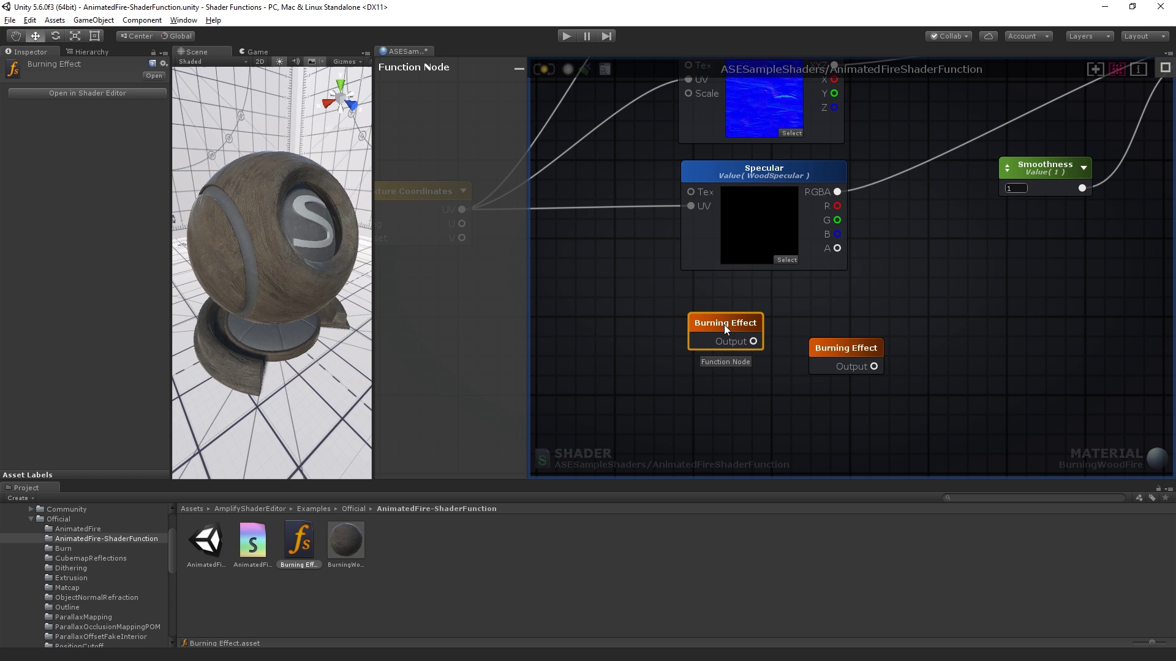
Delete the extra Burning Effect node and open the remaining Burning Effect function's graph for editing
key(Delete)
click(734, 323)
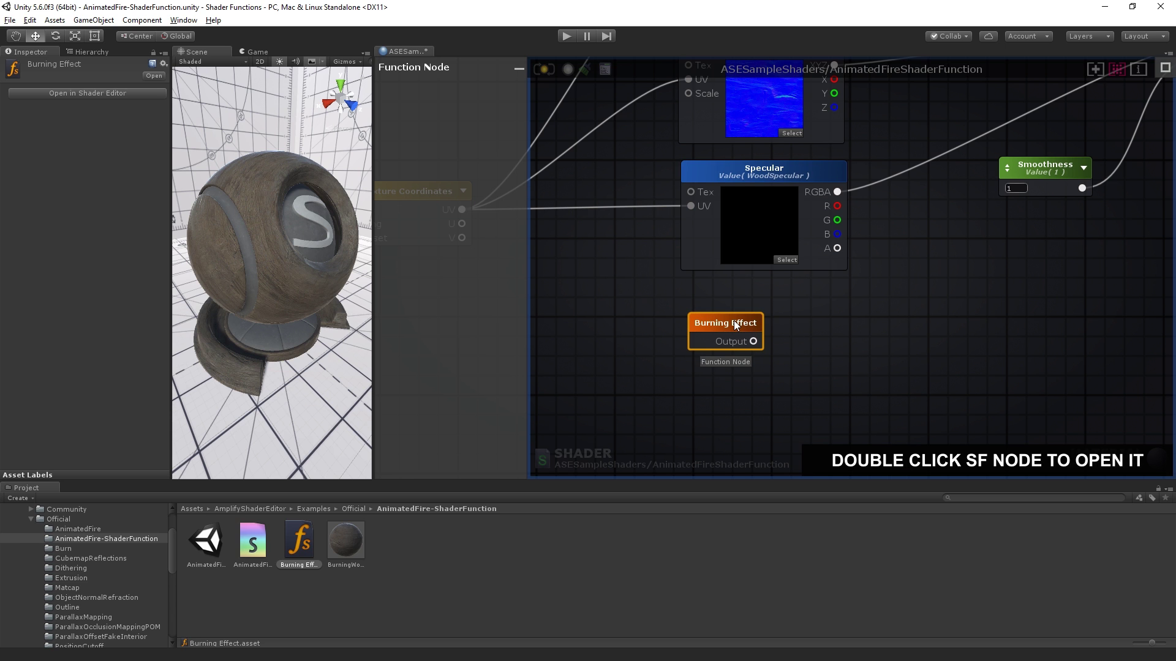
double_click(734, 321)
right_drag(593, 218, 866, 128)
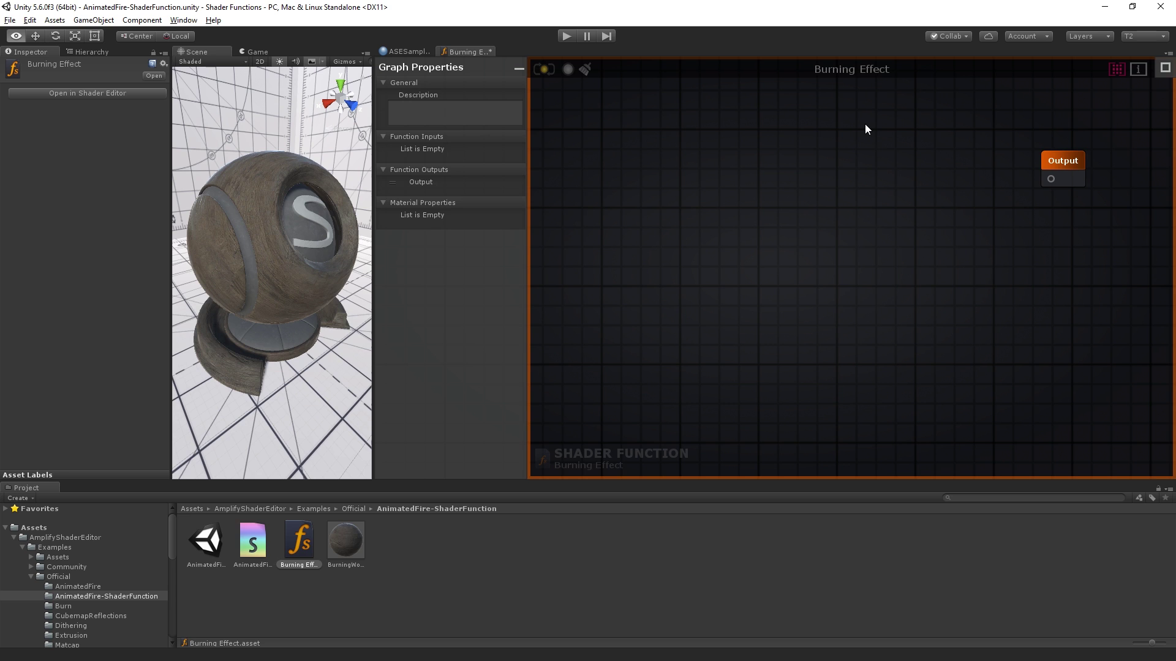
Add a Function Input node to the empty area far from the Output node in the Burning Effect graph
right_click(648, 178)
click(656, 244)
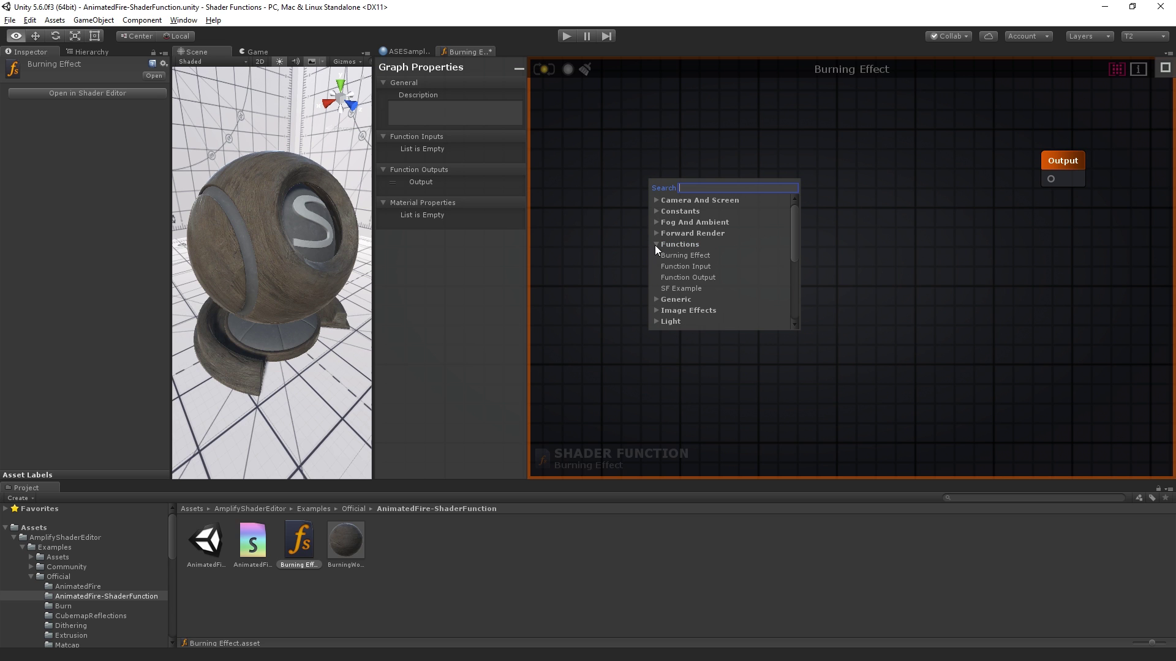
click(678, 267)
drag(675, 192, 640, 172)
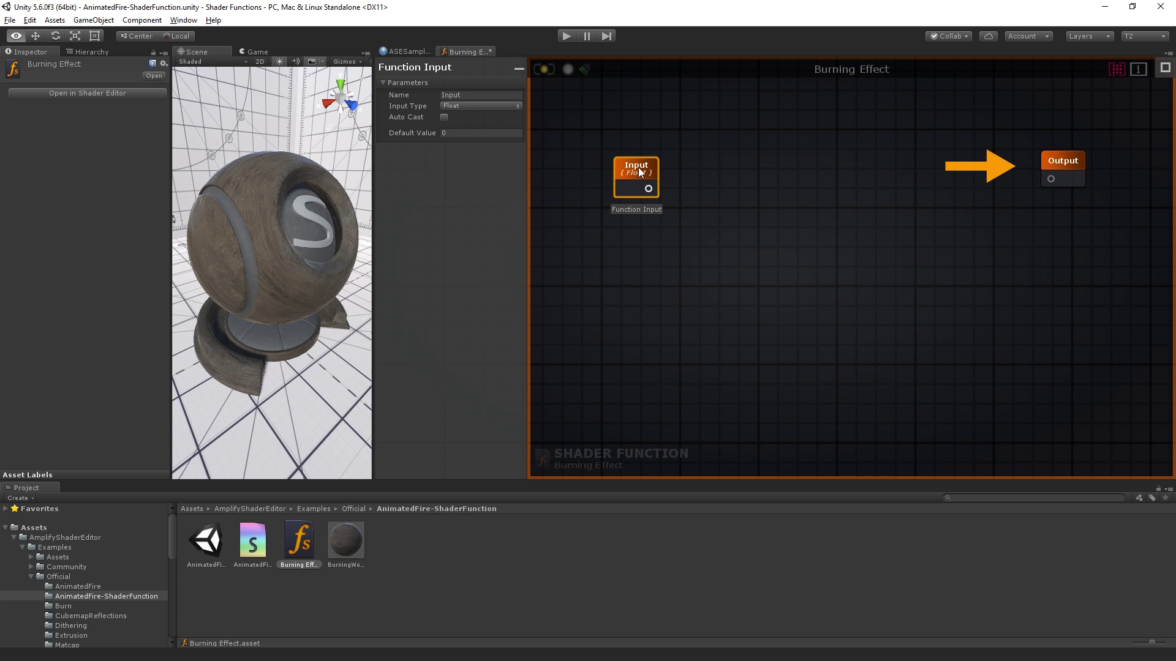
Duplicate the Function Input node, move the copy below the original, and delete the copy
key(alt)
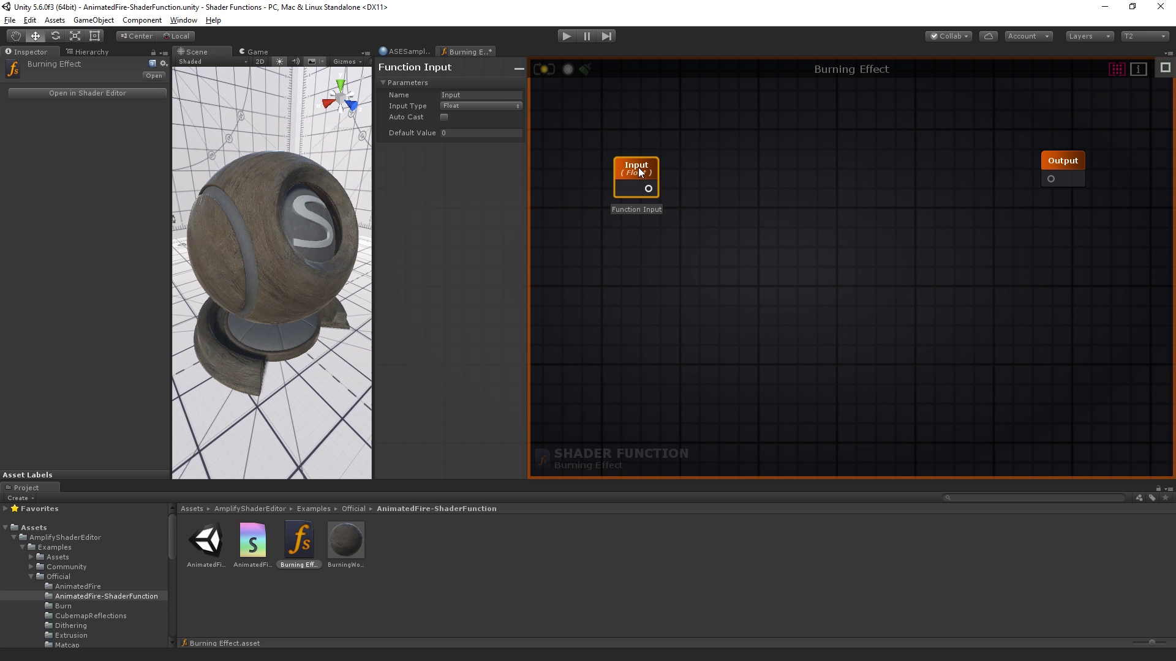
key(ctrl+d)
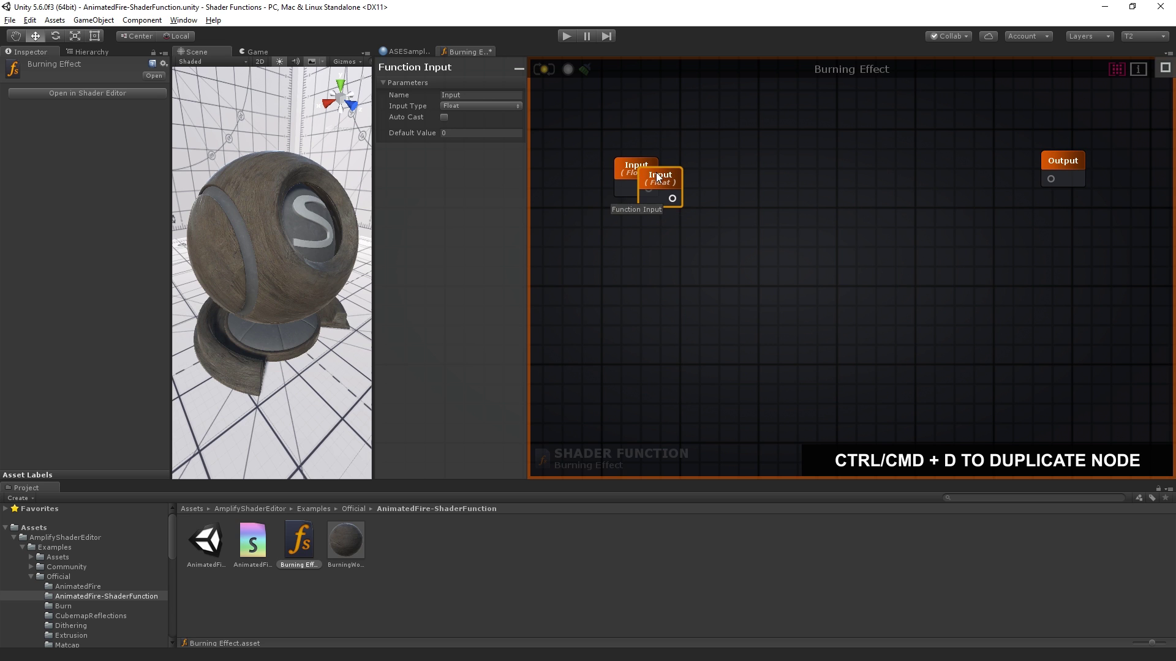
drag(664, 182, 634, 242)
key(Delete)
Add a second Function Input node from the Functions category and place it directly below the first
right_click(641, 233)
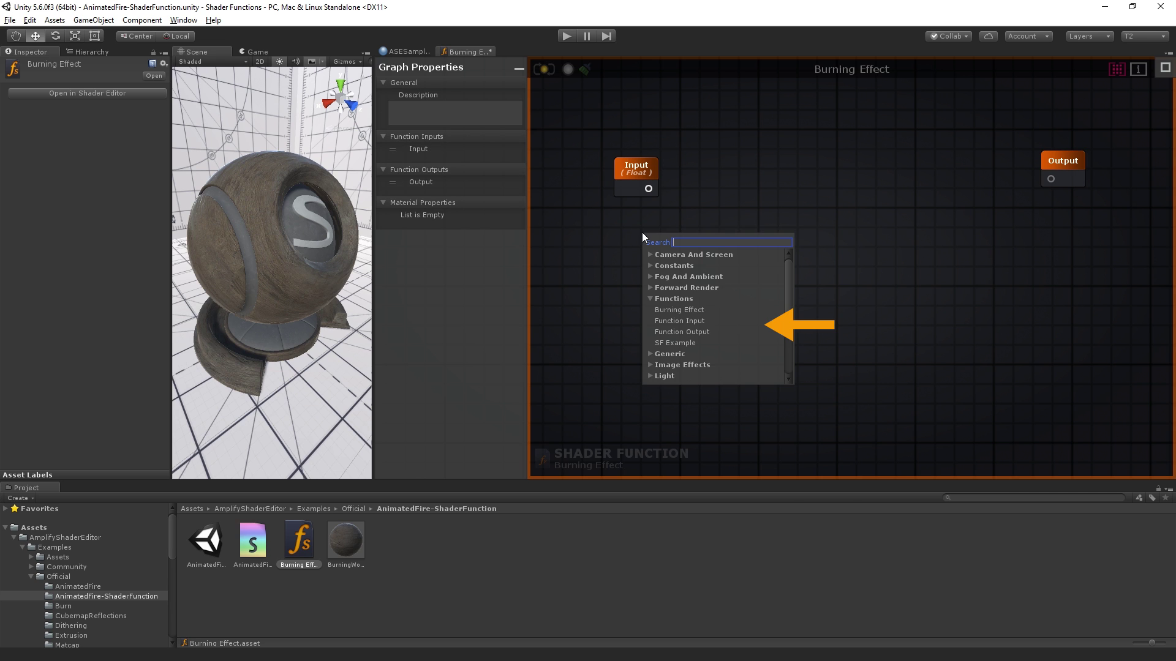
click(672, 321)
drag(666, 244, 641, 226)
click(699, 248)
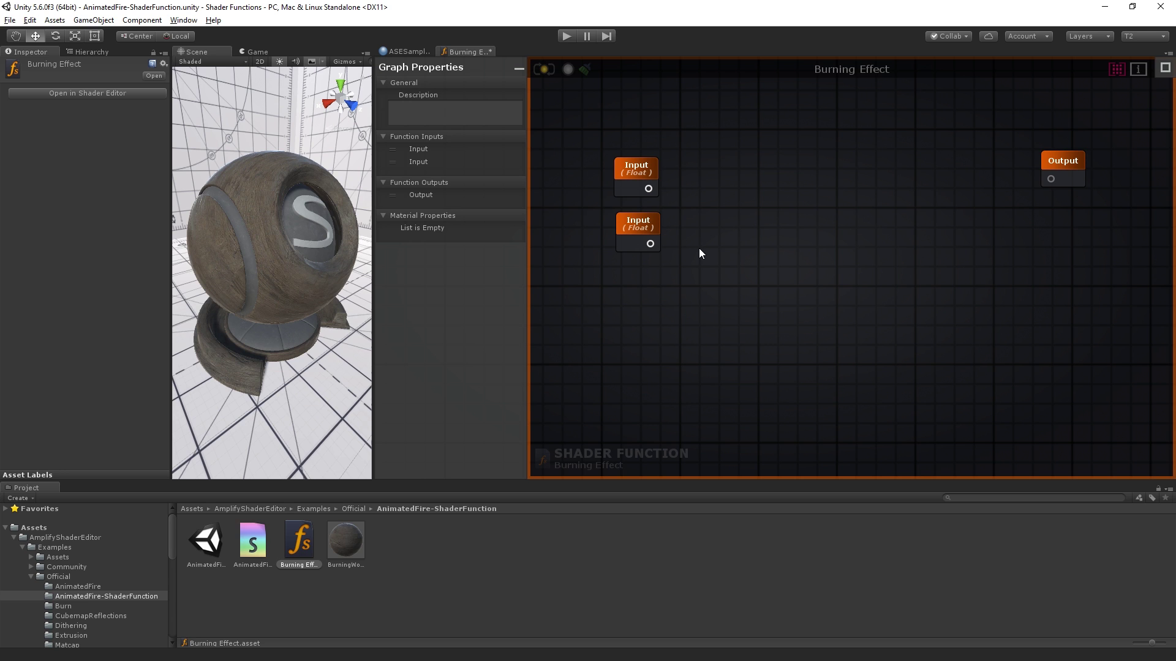
Set the function's description to "Description here!" and select the second entry in the Function Inputs list
click(428, 115)
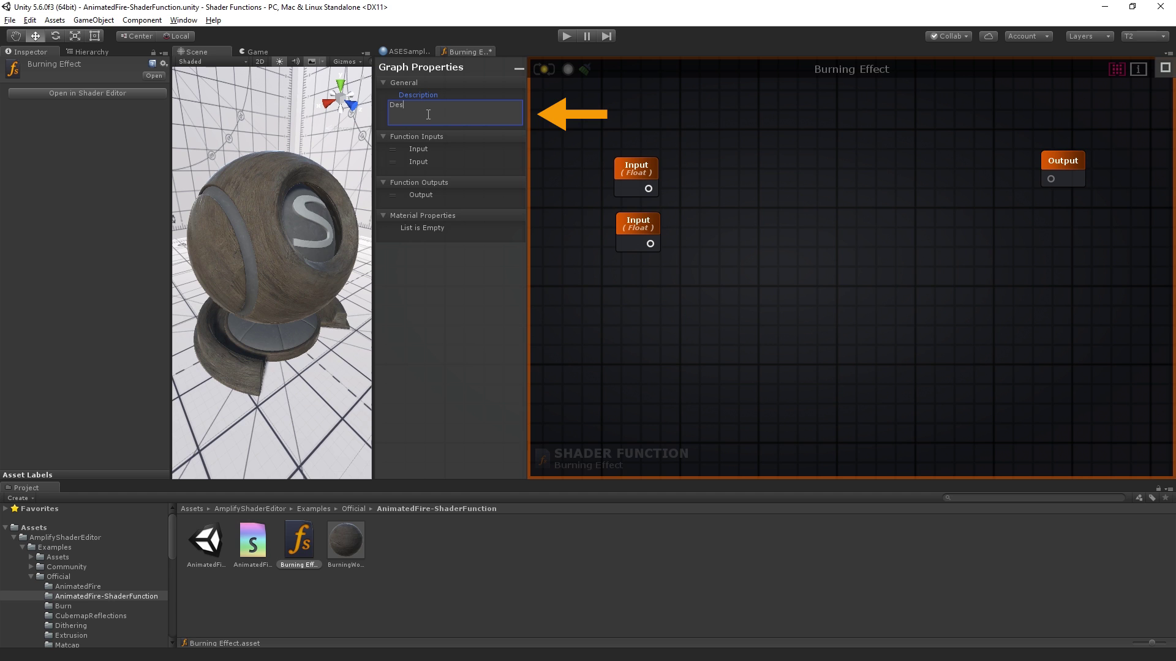
text(Description here!)
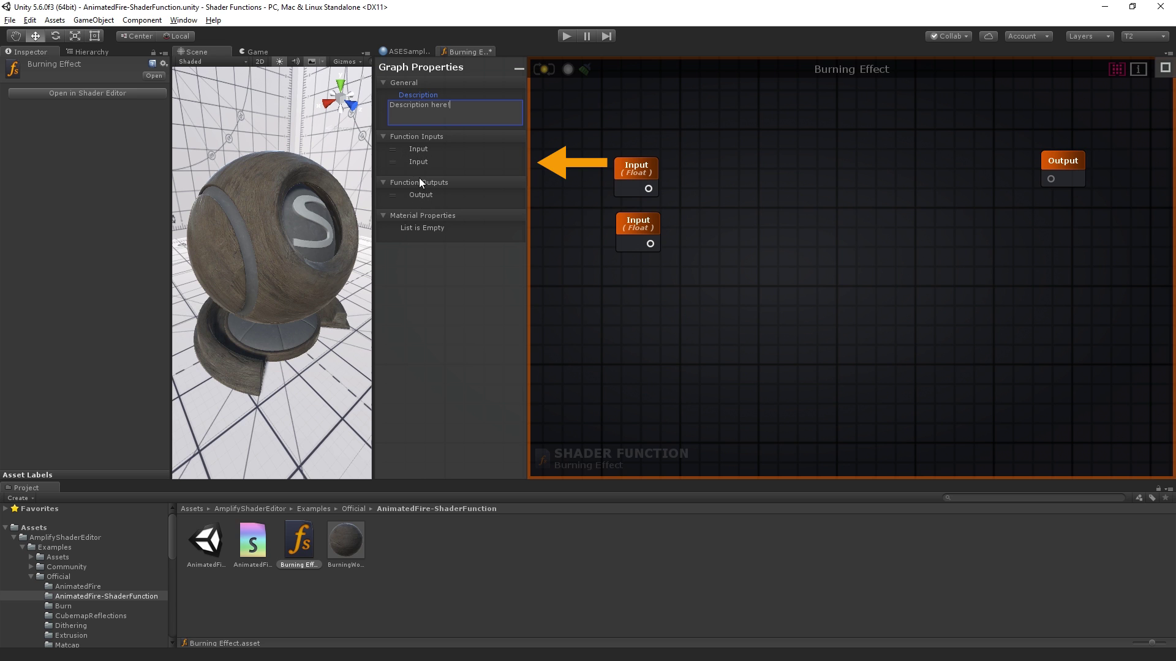
drag(420, 163, 435, 170)
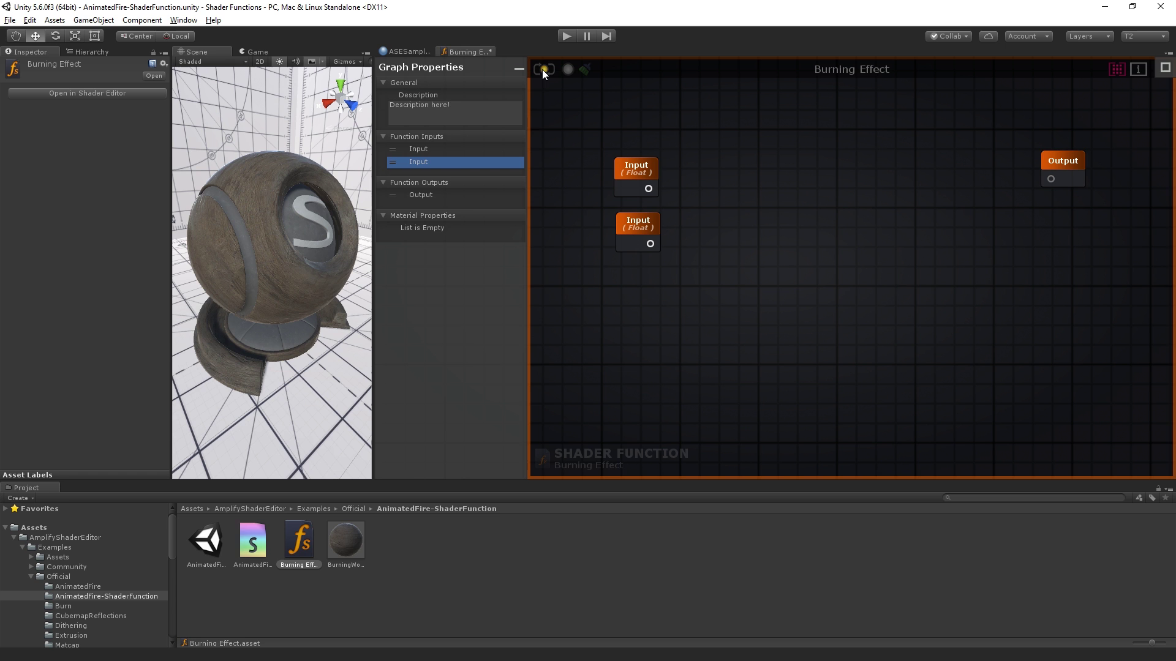
scroll(214, 238, down, 3)
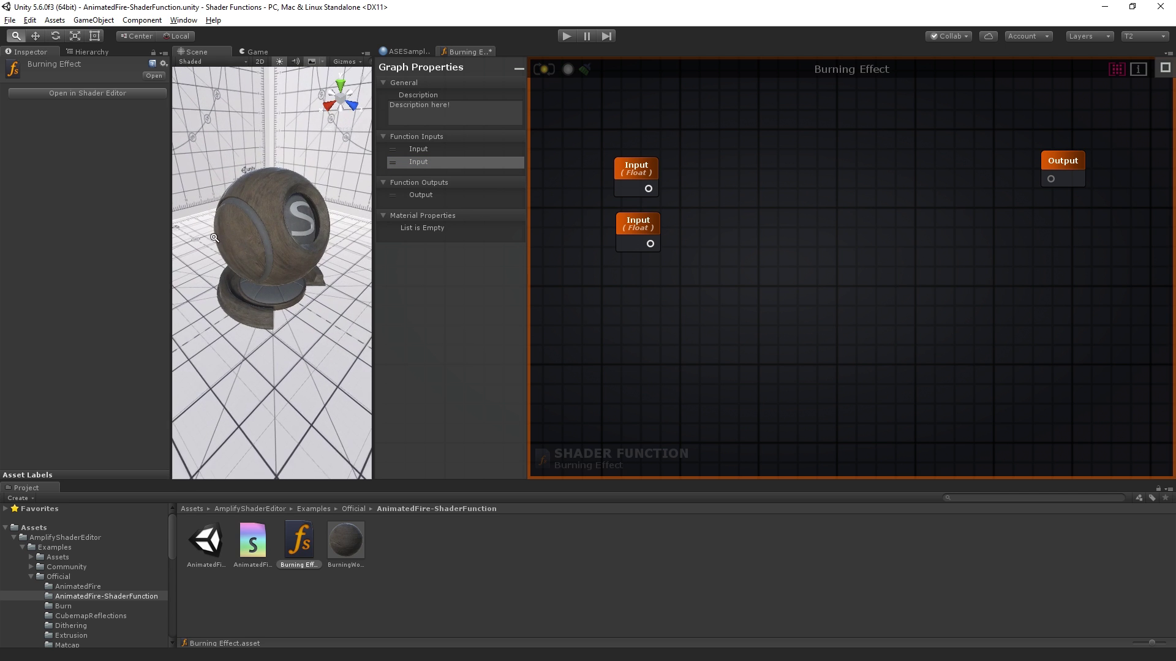
scroll(215, 238, down, 3)
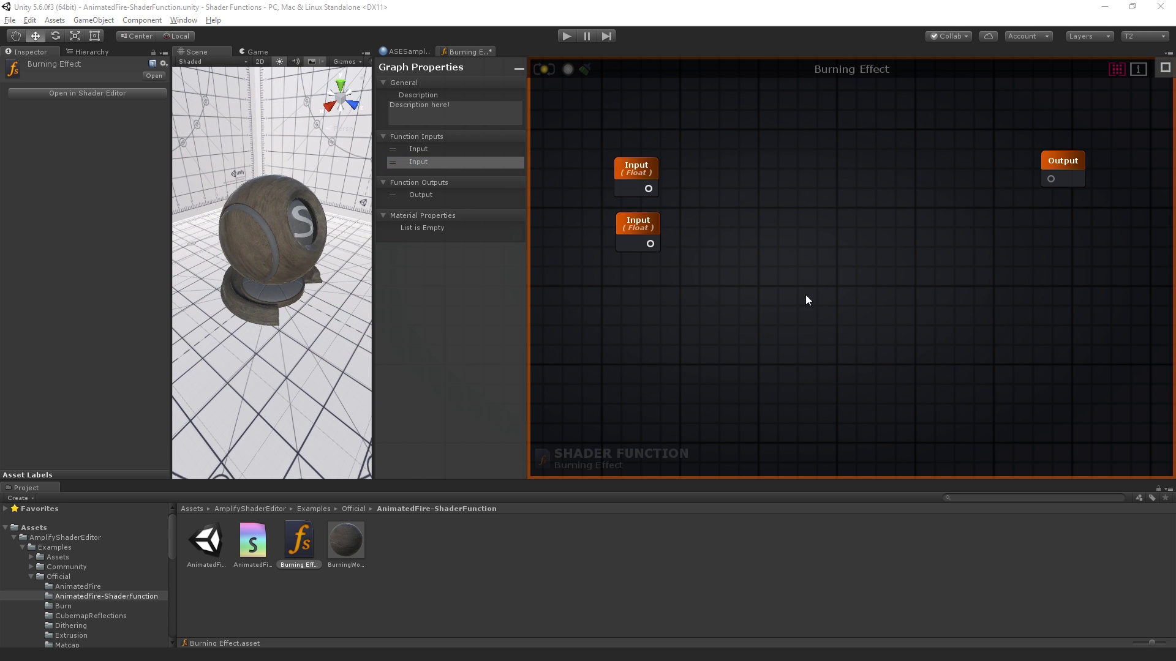
In the AnimatedFire shader, select and copy Mask, Panner, Time Parameters, TileableFire, FireIntensity, Sin Time, Add, and the three Multiply nodes
click(407, 49)
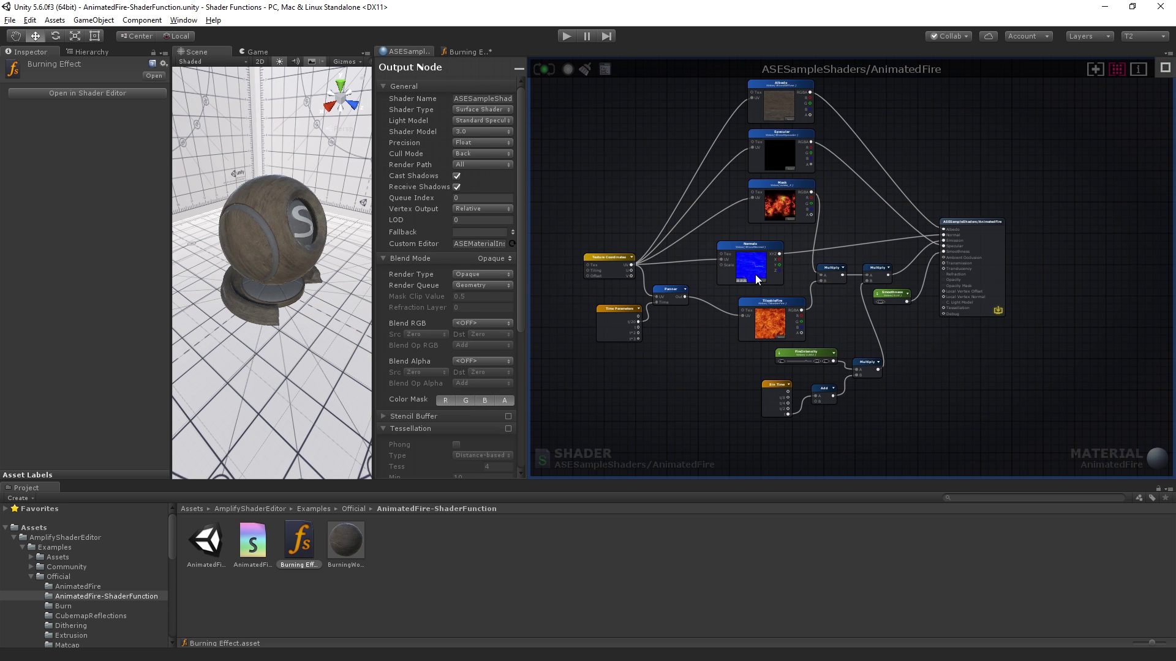
scroll(827, 309, up, 2)
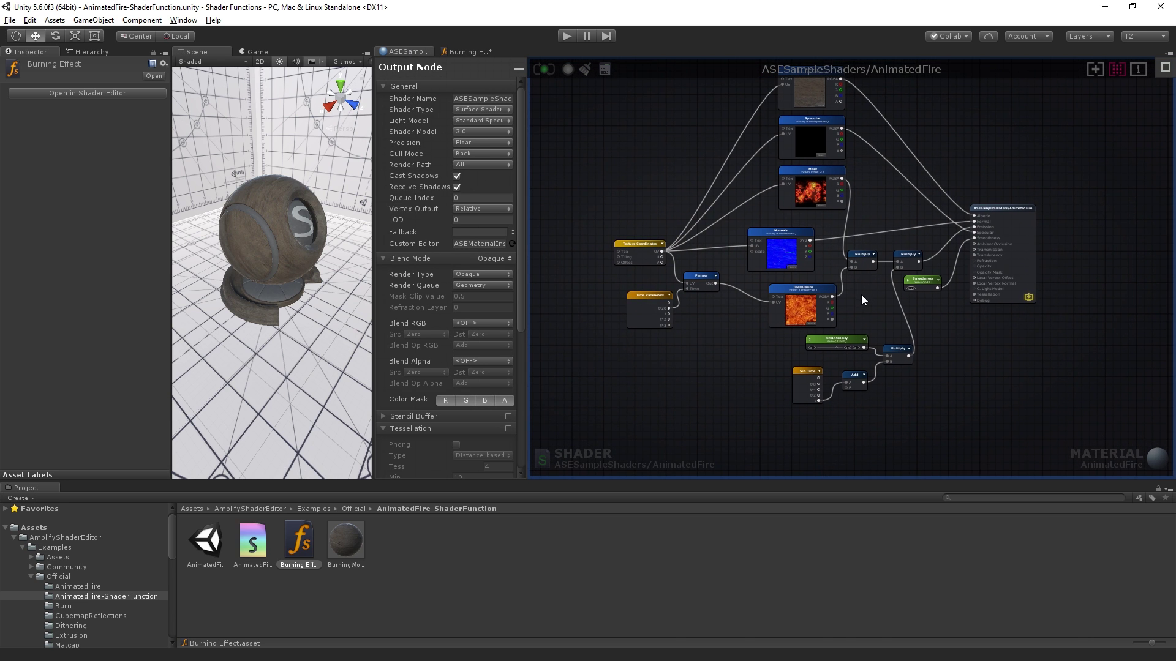
scroll(778, 217, up, 2)
scroll(809, 217, up, 3)
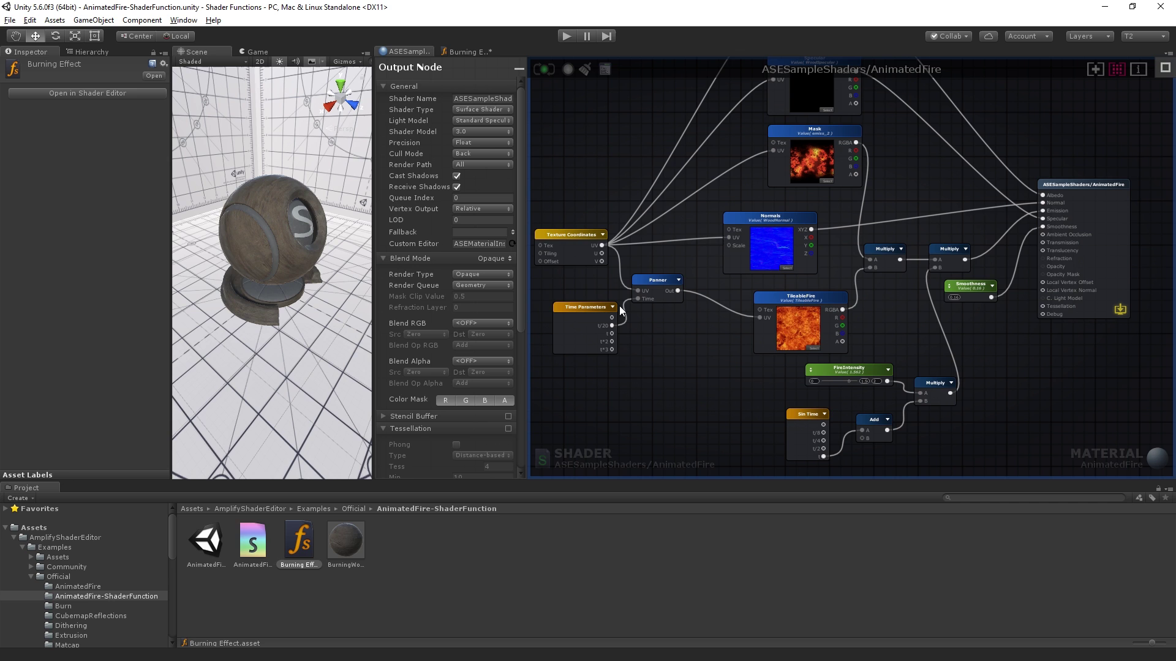
click(579, 236)
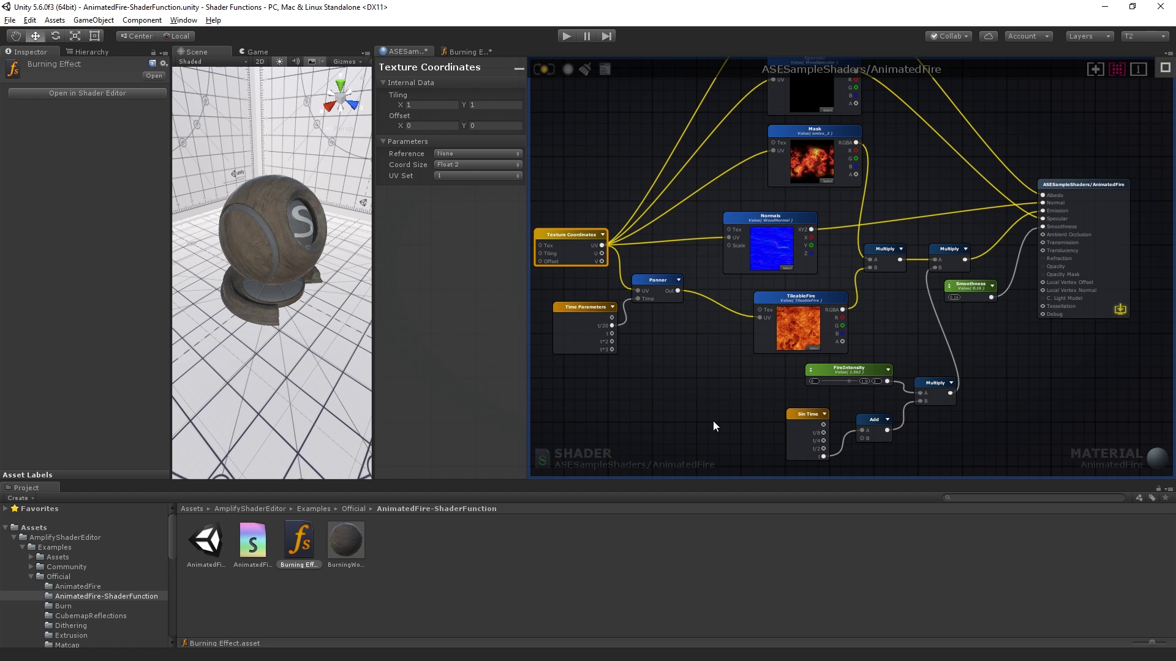
click(700, 348)
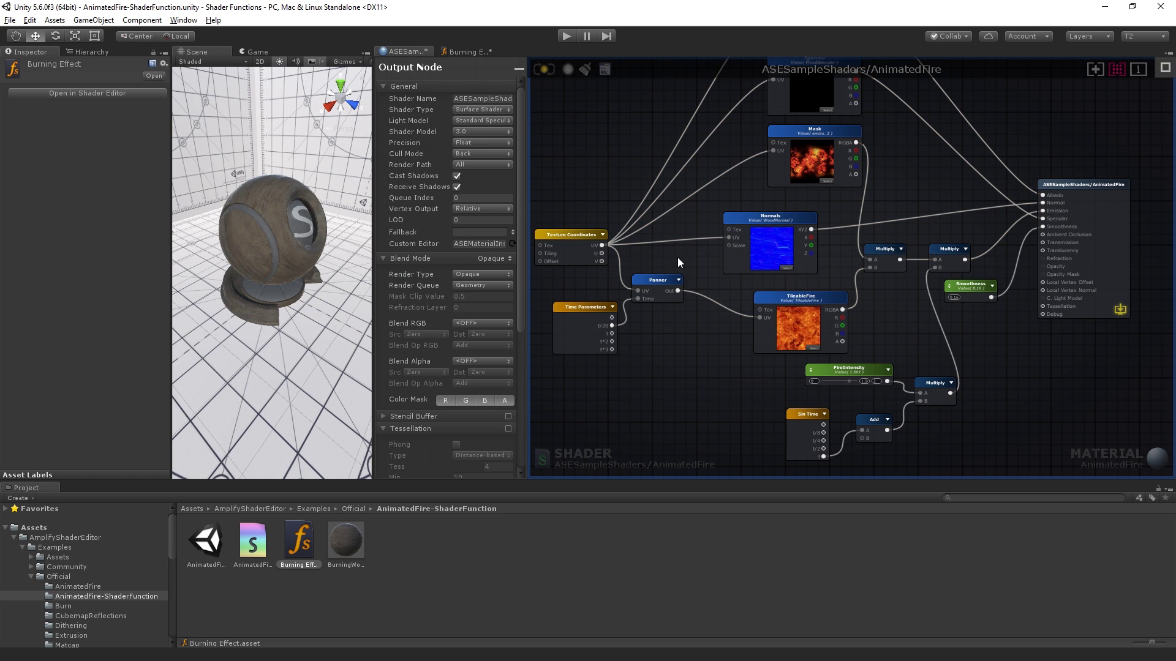
click(840, 130)
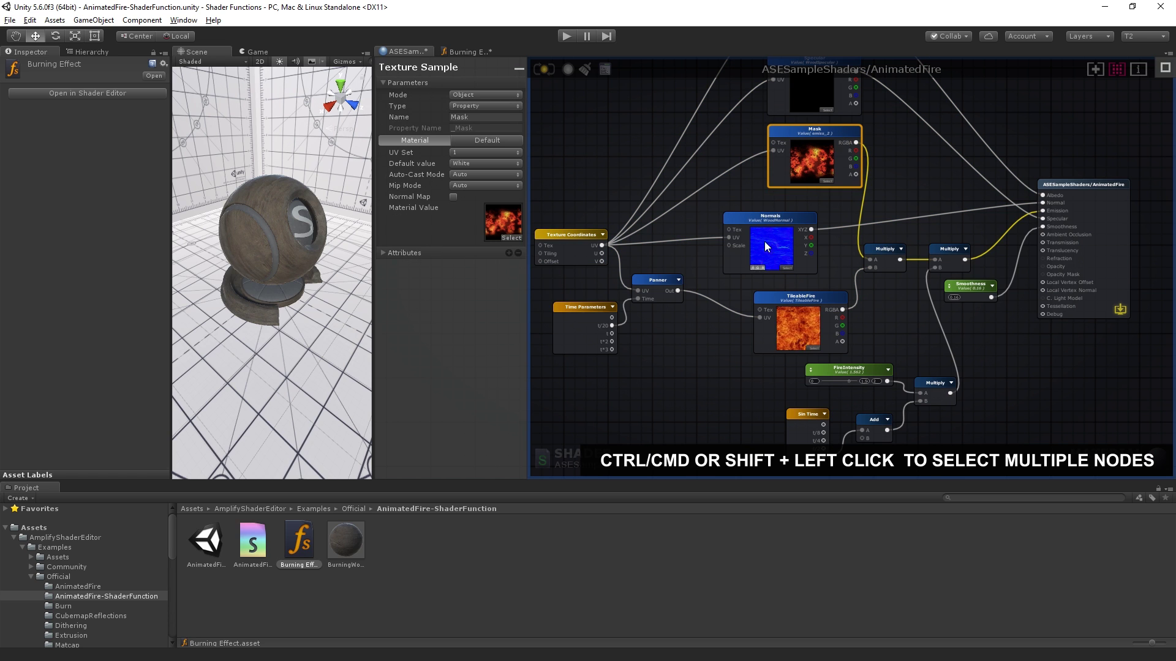
shift+click(661, 280)
shift+click(585, 306)
shift+click(798, 313)
shift+click(881, 375)
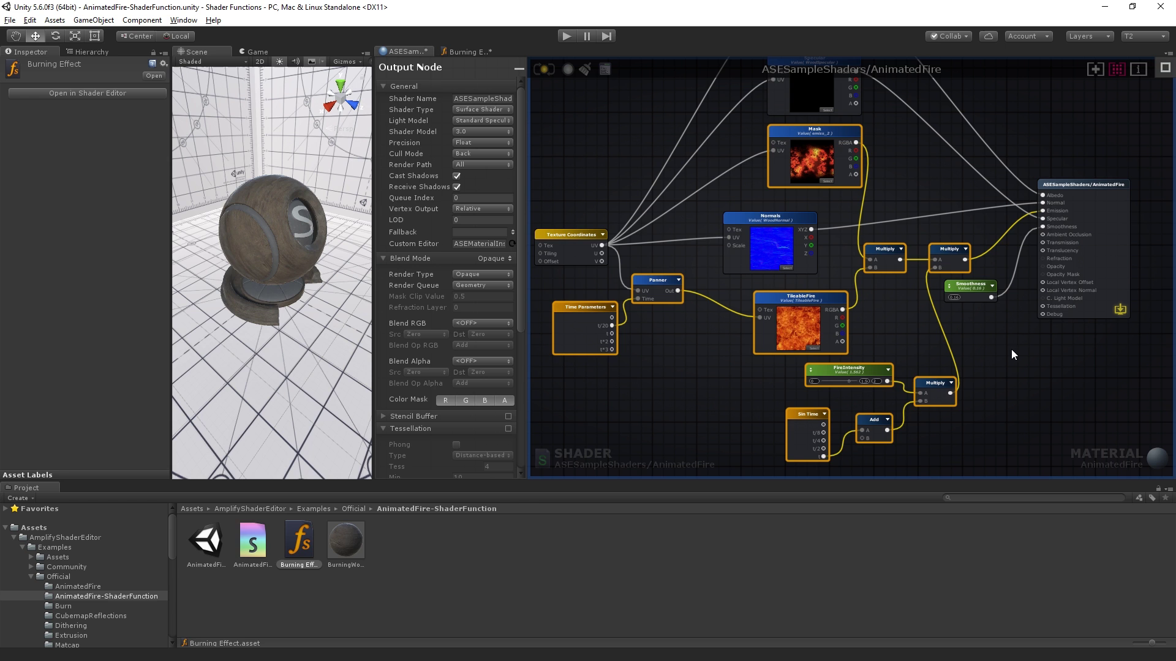
Return to the Burning Effect function graph and delete its two Function Input nodes
click(465, 52)
scroll(806, 222, down, 3)
drag(663, 159, 662, 160)
key(Delete)
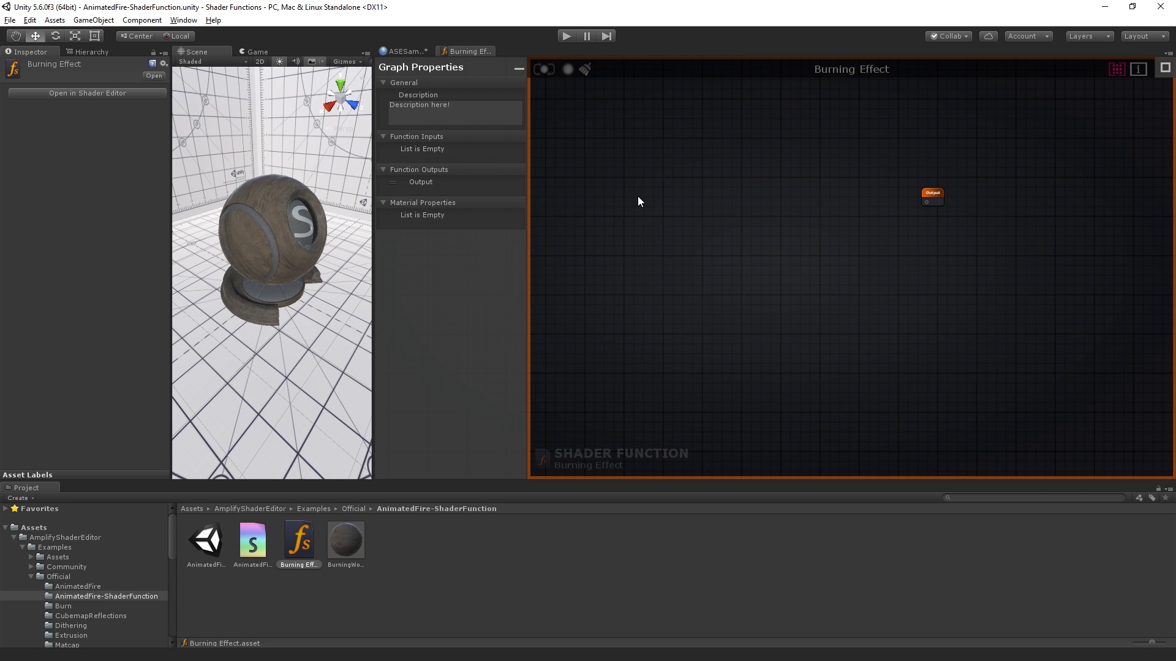
Paste the copied fire nodes into the Burning Effect graph and connect the final Multiply node to Output
middle_drag(638, 196, 798, 199)
key(ctrl+v)
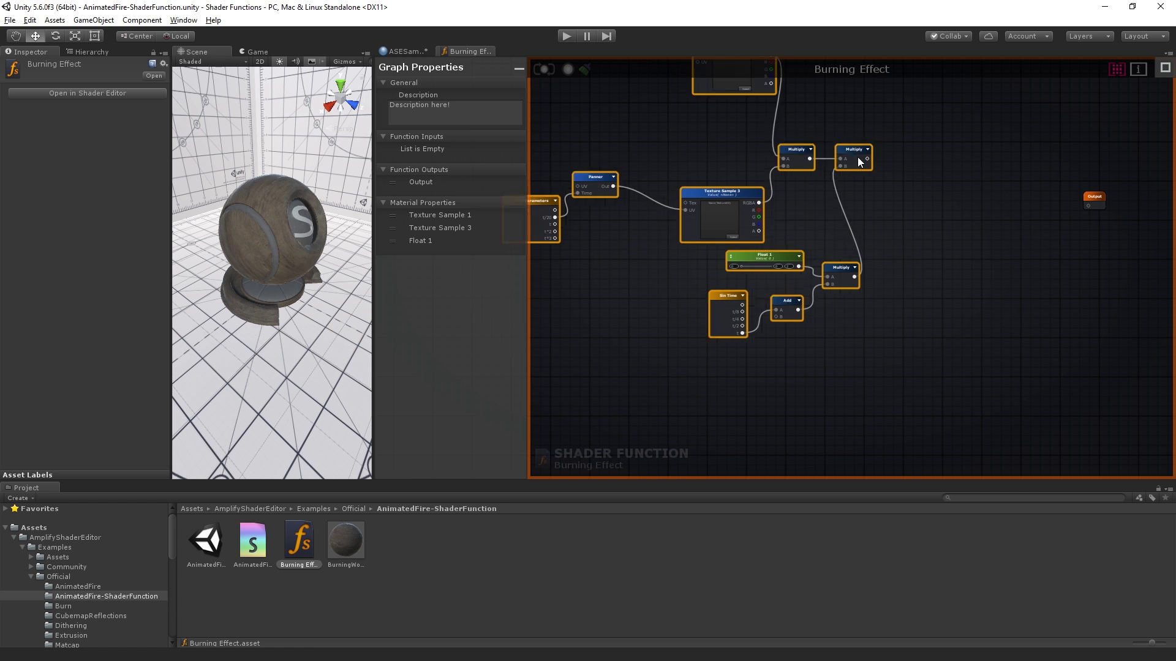
drag(857, 156, 963, 169)
click(964, 169)
Space out the pasted nodes, moving the Float, Sin Time, Add, and Multiply group further below the texture samples
drag(824, 131, 798, 198)
drag(940, 417, 805, 351)
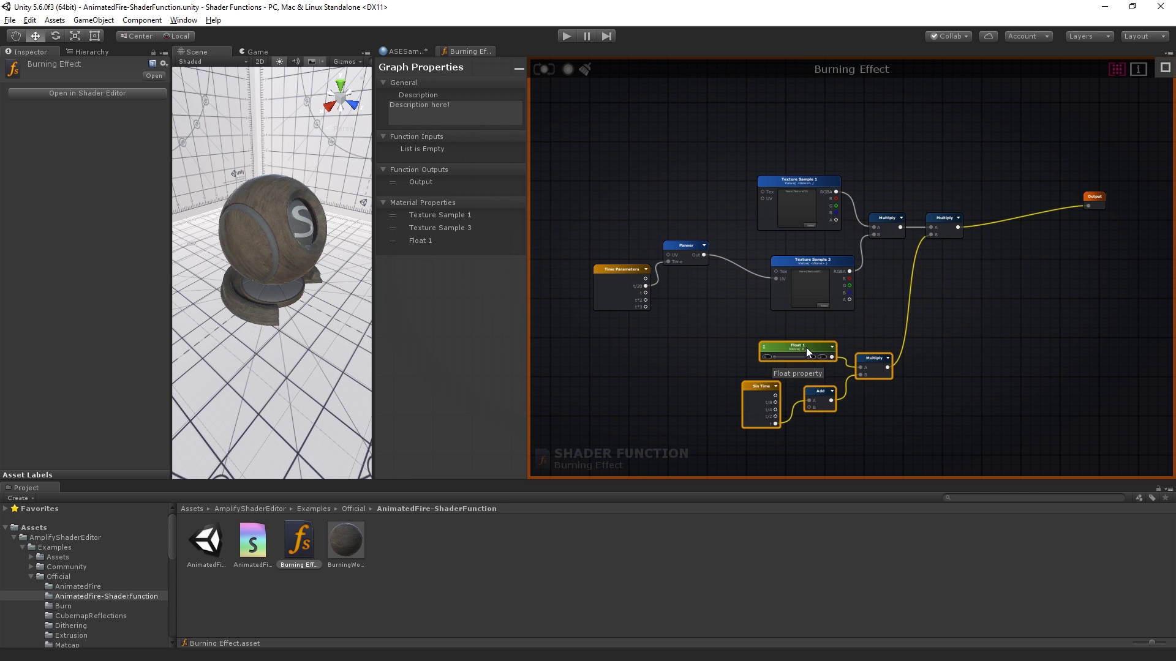
click(713, 333)
middle_drag(713, 333, 686, 301)
Assign the emiss_2 texture to Texture Sample 1 and the TileableFire texture to Texture Sample 3
scroll(646, 233, up, 3)
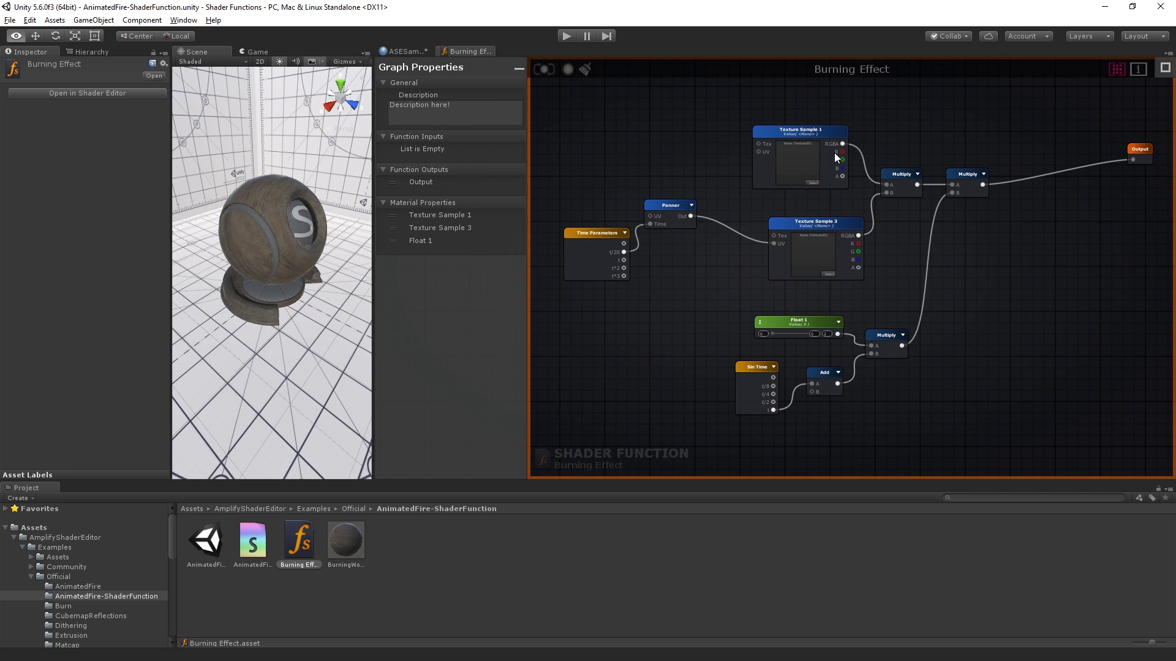
scroll(734, 213, up, 8)
middle_drag(735, 213, 820, 273)
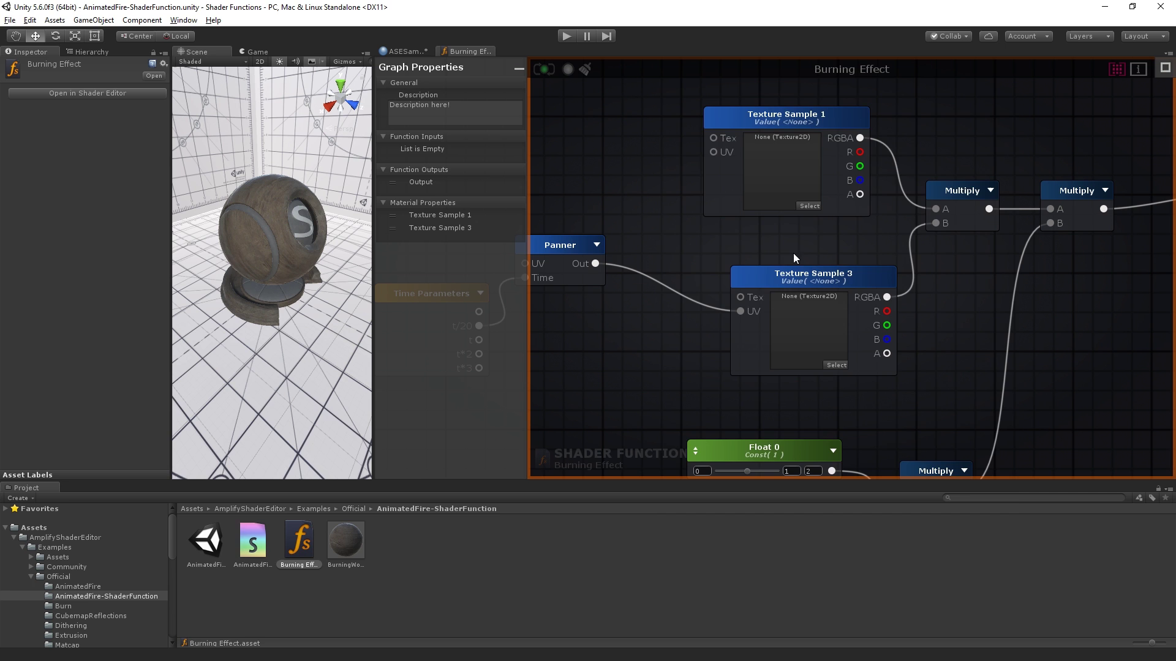
click(812, 206)
double_click(765, 164)
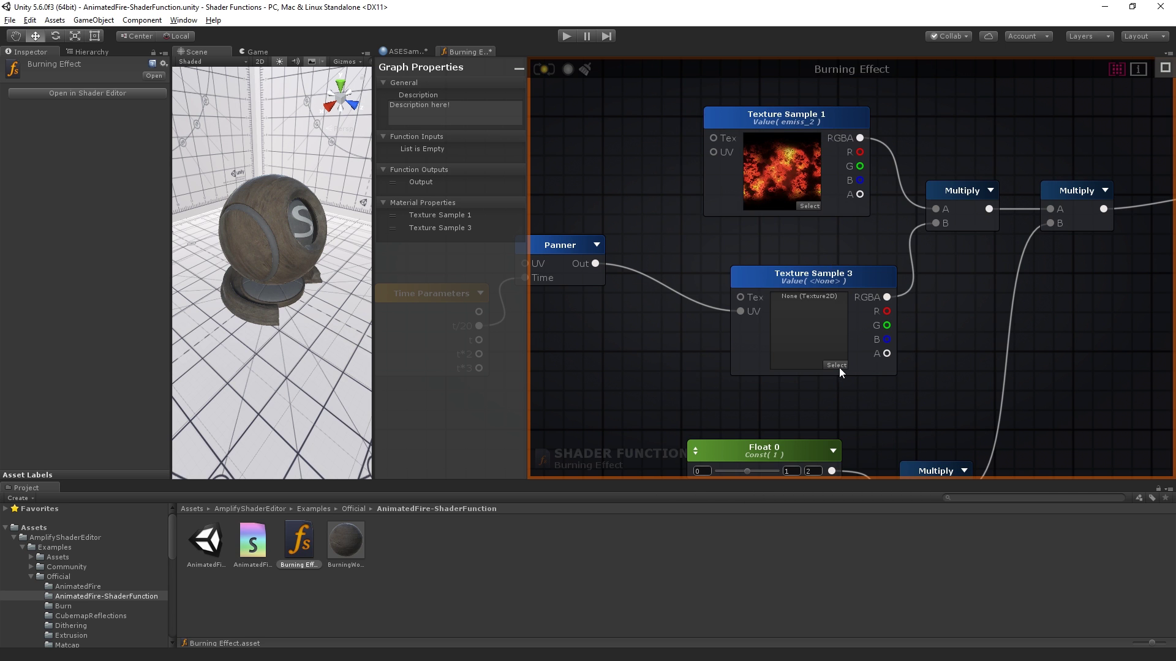
click(836, 365)
text(fire)
double_click(749, 144)
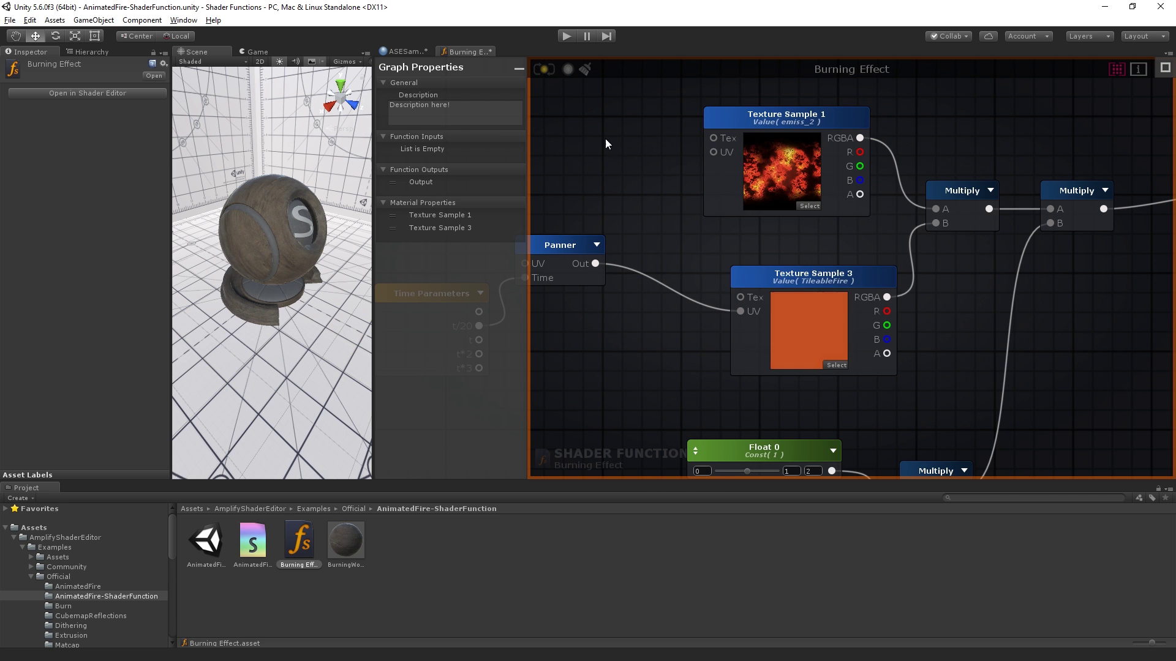
Add a Function Input node above Time Parameters and connect it to the Panner's UV input
middle_drag(605, 139, 824, 194)
right_click(638, 143)
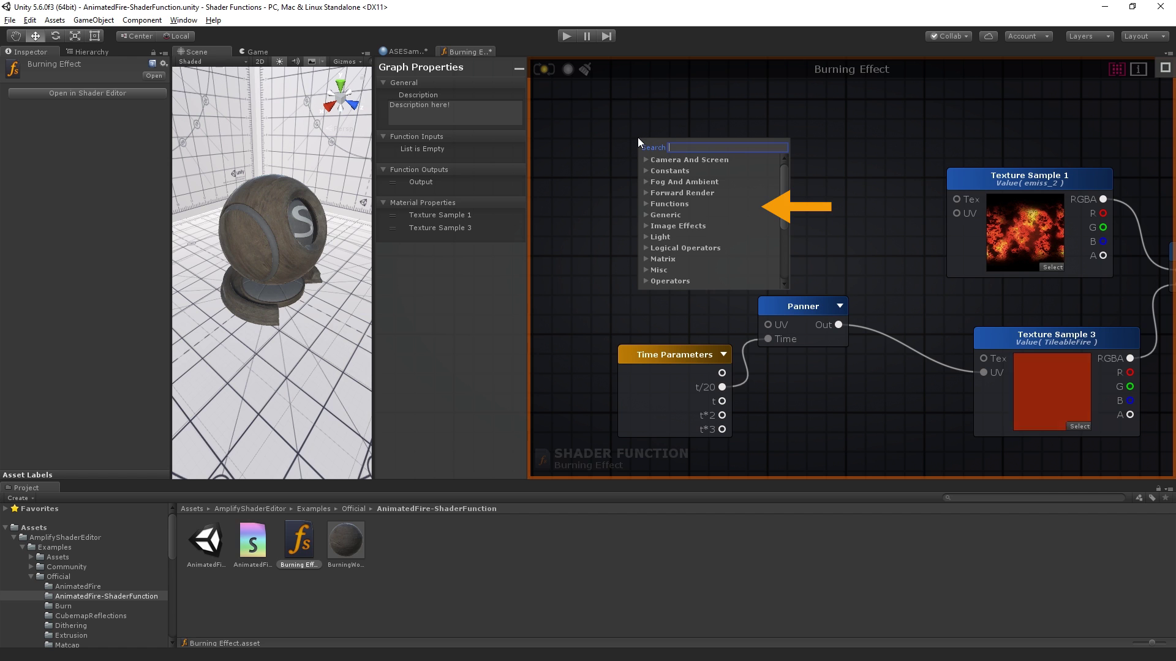
click(645, 203)
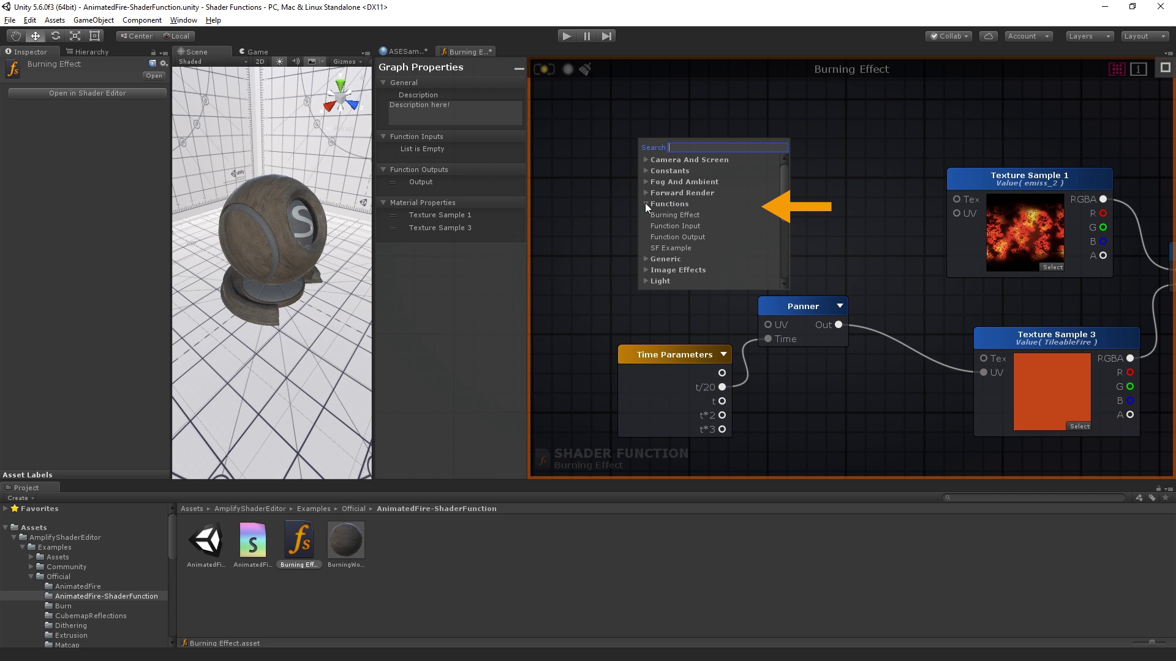
click(671, 227)
drag(663, 150, 768, 324)
Name the function input Tiling Control with input type Vector2, and connect it to Texture Sample 1's UV input
click(467, 95)
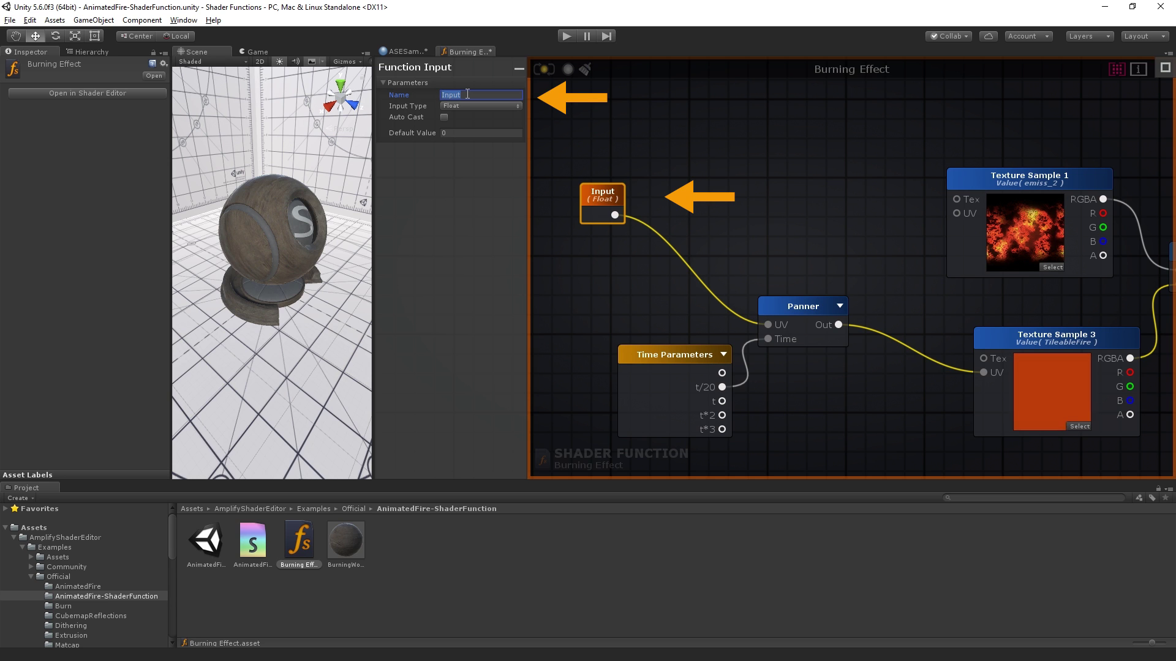
text(Tiling Control)
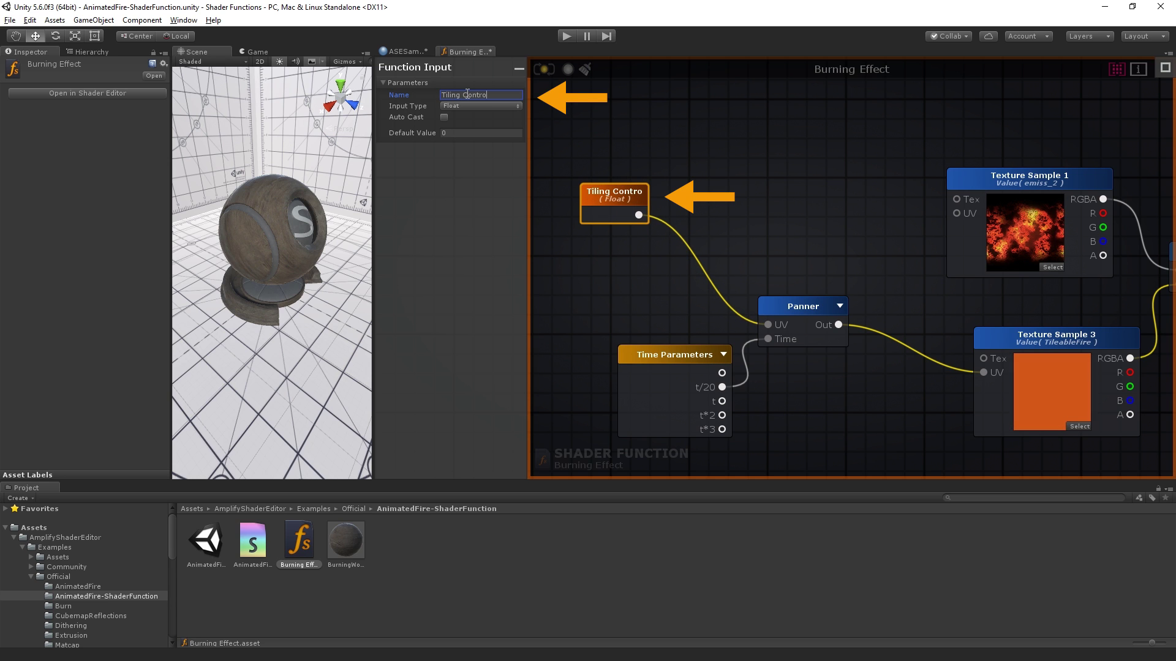
click(477, 106)
click(472, 145)
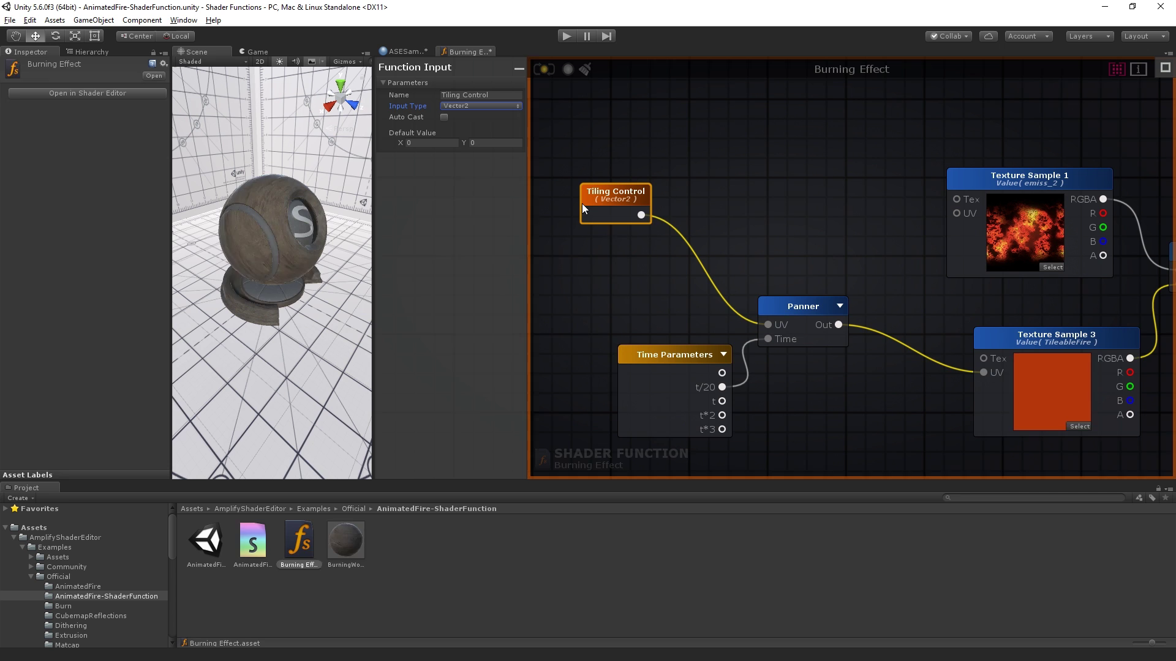
drag(641, 215, 954, 214)
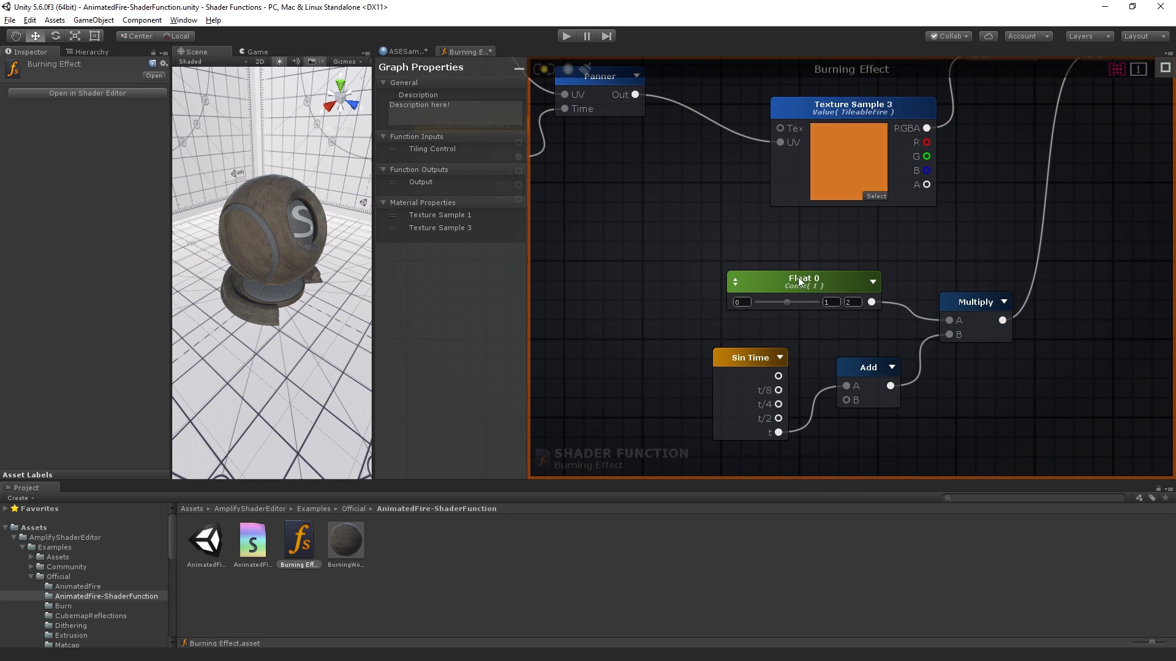
Replace the Float 0 node with a new Function Input connected to the A input of the lower Multiply node
right_click(720, 241)
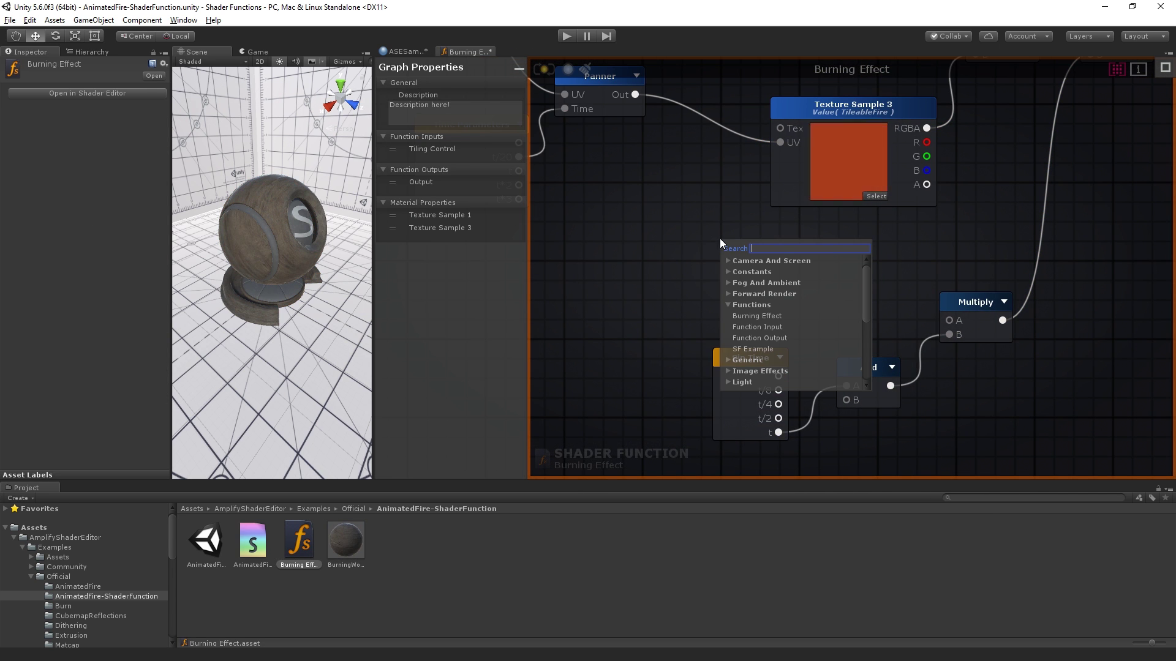
click(759, 327)
drag(770, 284, 949, 320)
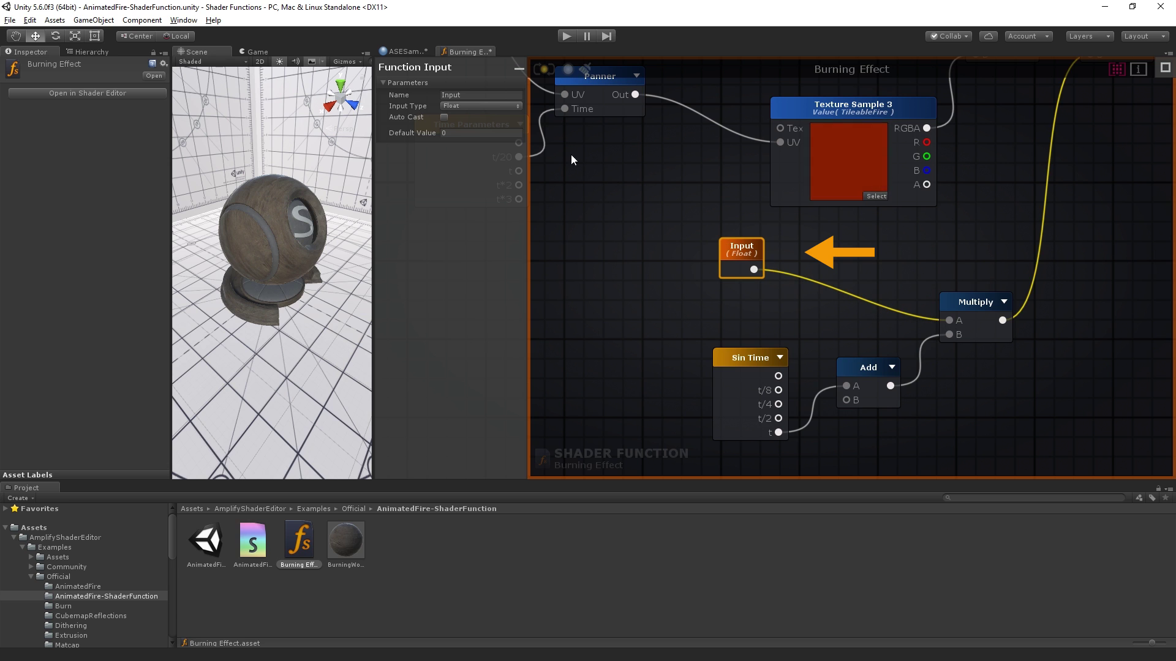
Name the new function input Fire Intensity and keep its input type as Float
click(483, 97)
text(Fire Intensity)
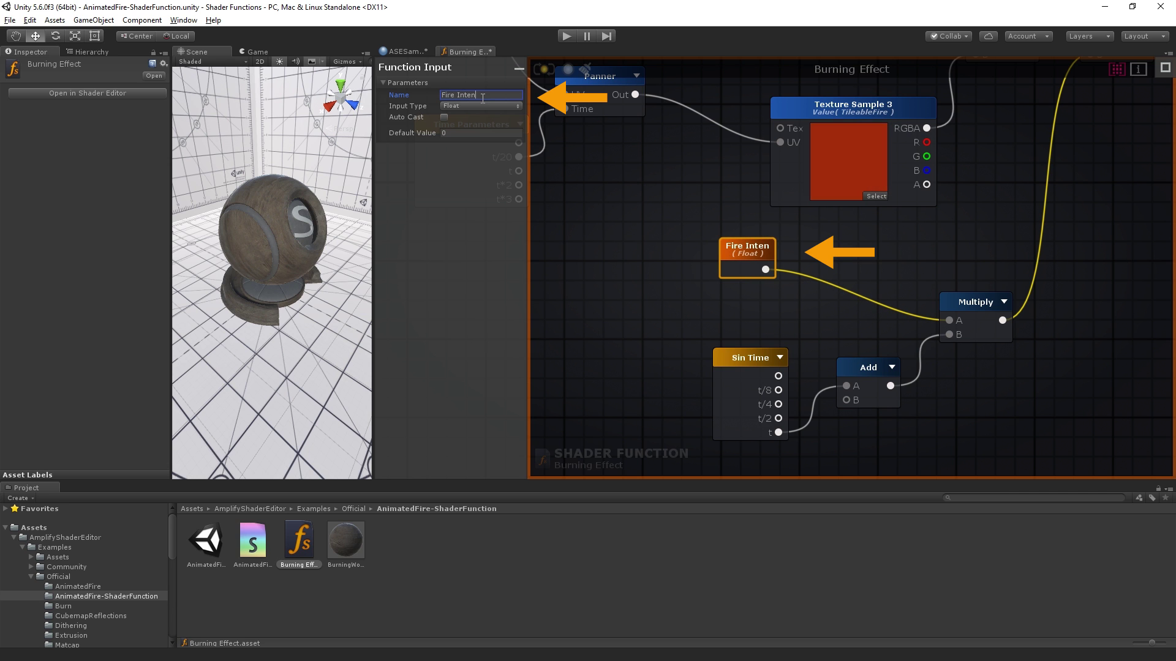
click(472, 106)
click(469, 132)
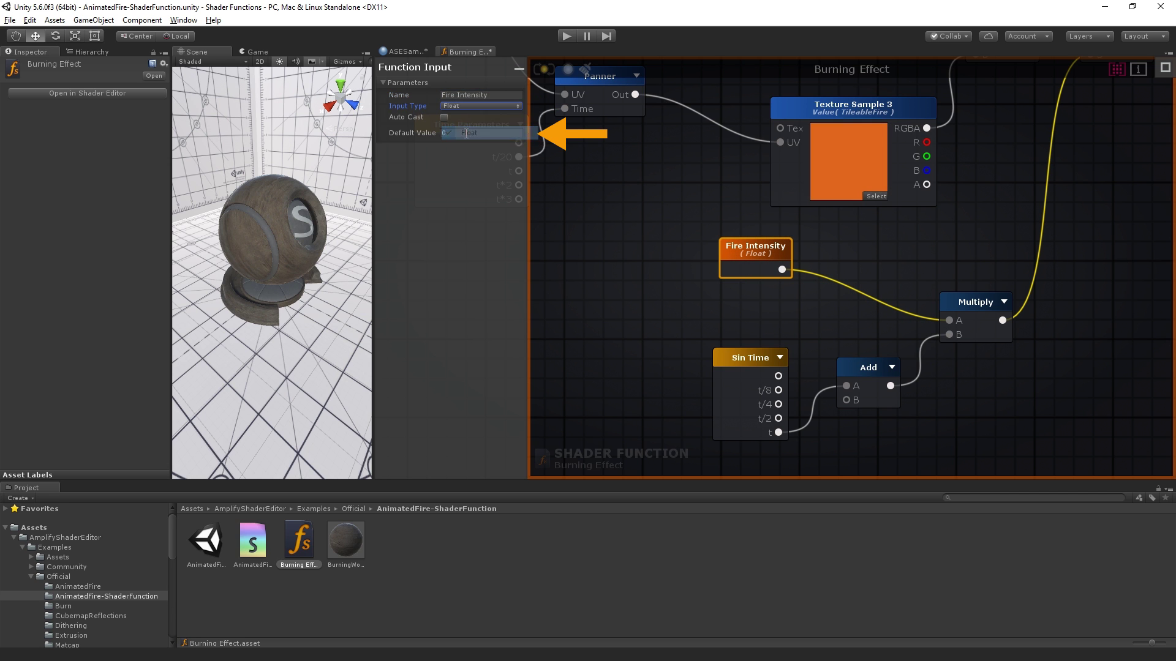
click(875, 230)
Connect the last Multiply node to the function output and name that output Fire Output (Emission)
mouse_move(1074, 145)
middle_down()
mouse_move(978, 213)
mouse_move(707, 341)
middle_up()
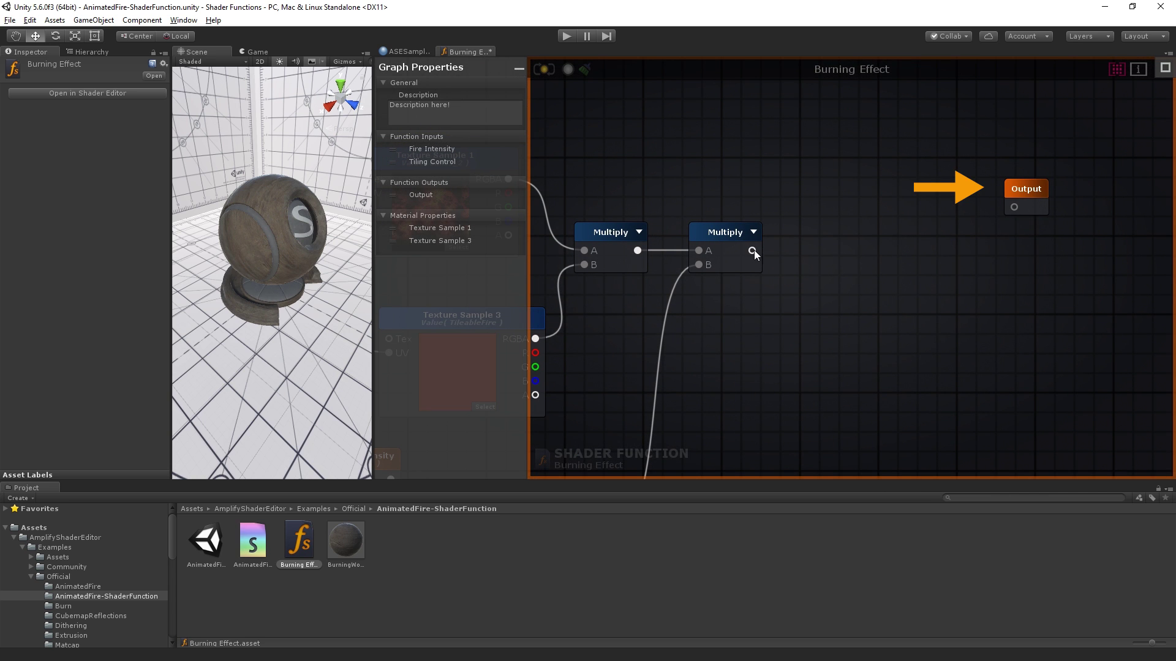
click(1038, 200)
click(465, 95)
text(F)
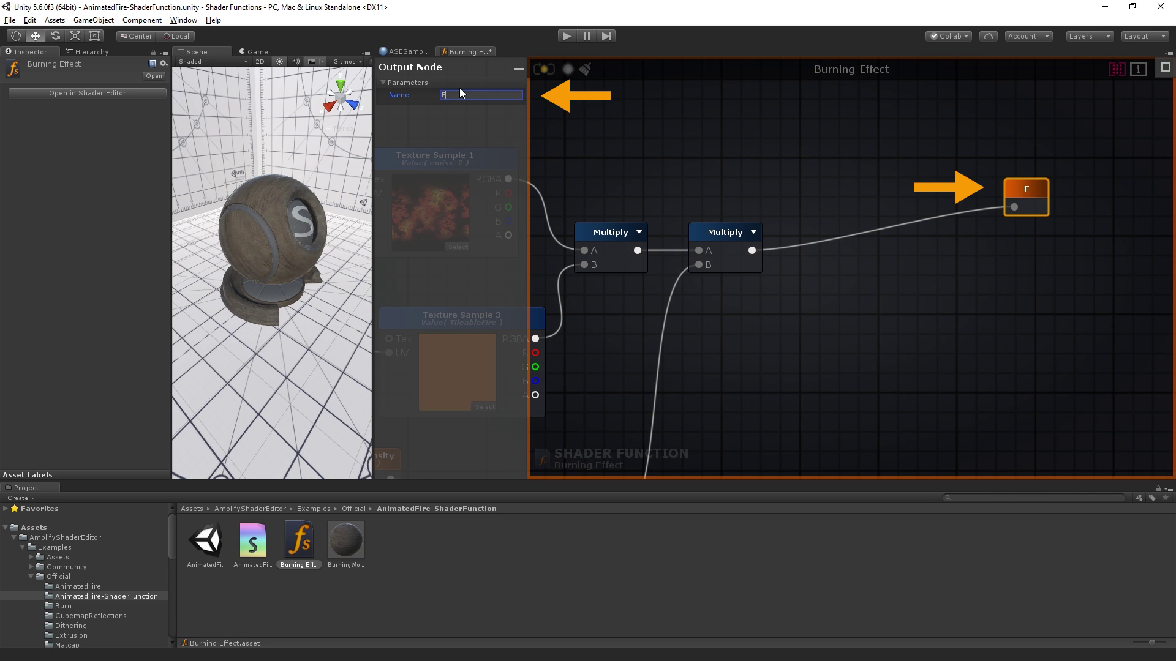
text(ire Output)
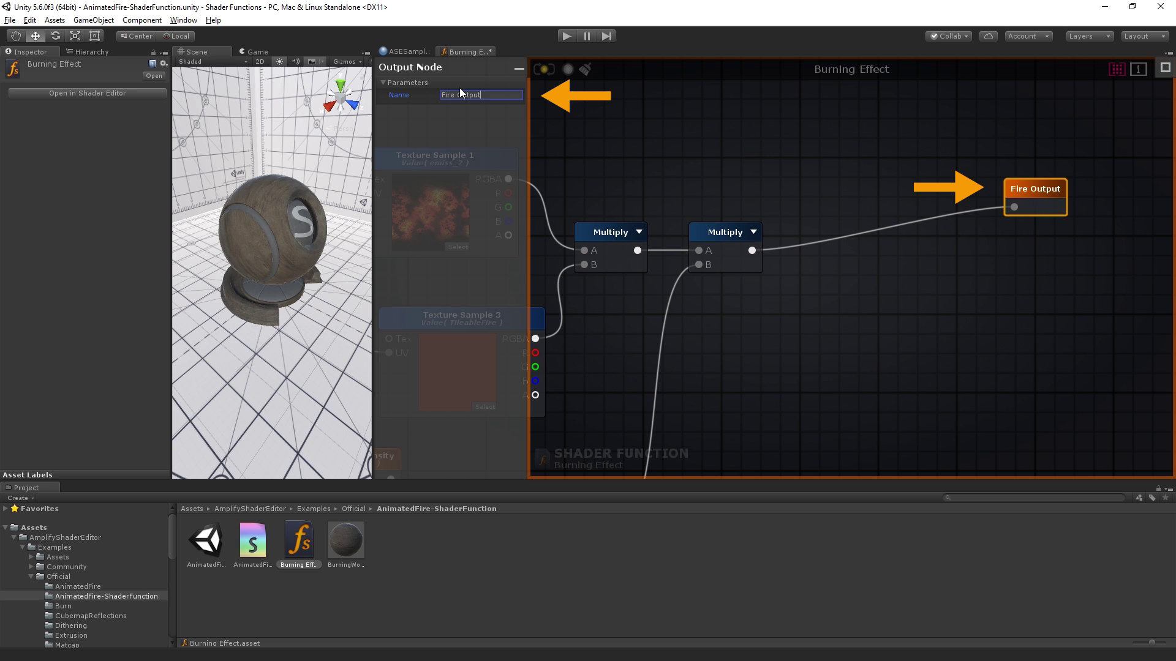
text( ()Emission)
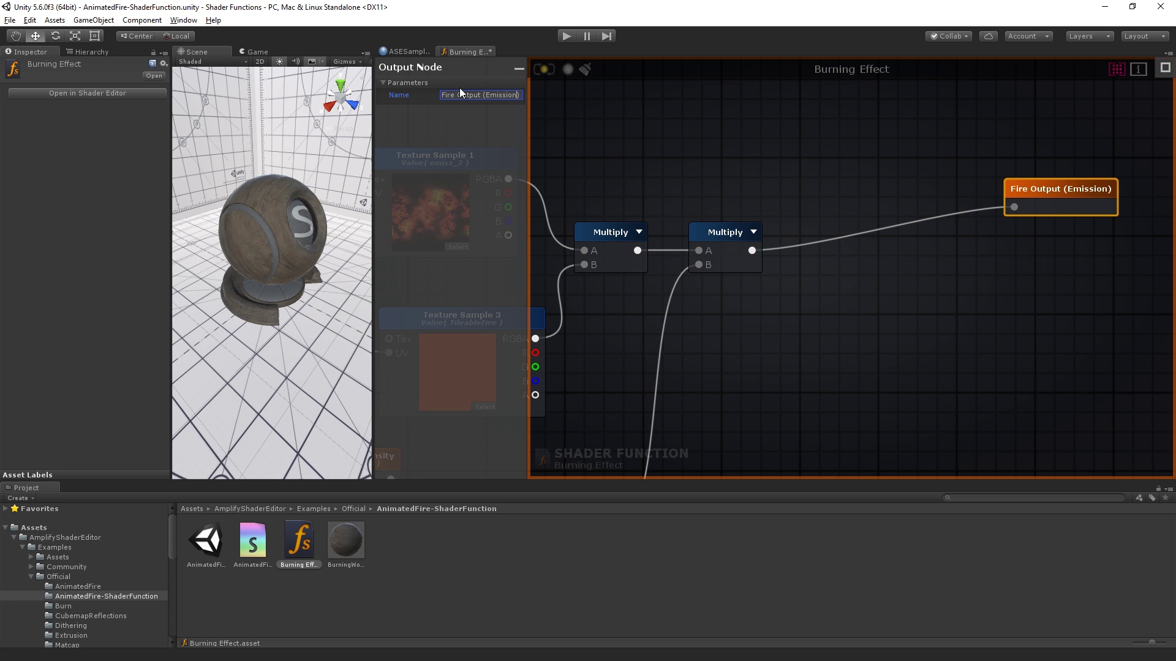
click(572, 136)
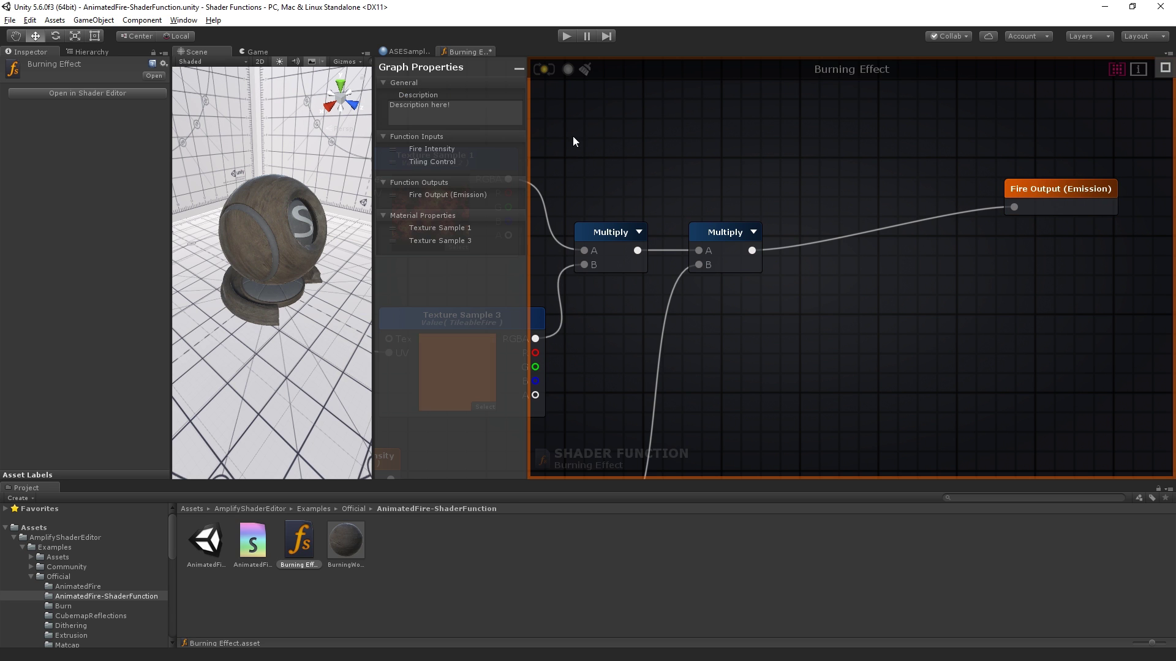
Open the BurningWoodFire material's shader graph and delete its Panner, Time Parameters, Sin Time, Add and lower Multiply nodes
double_click(347, 538)
drag(666, 374, 612, 315)
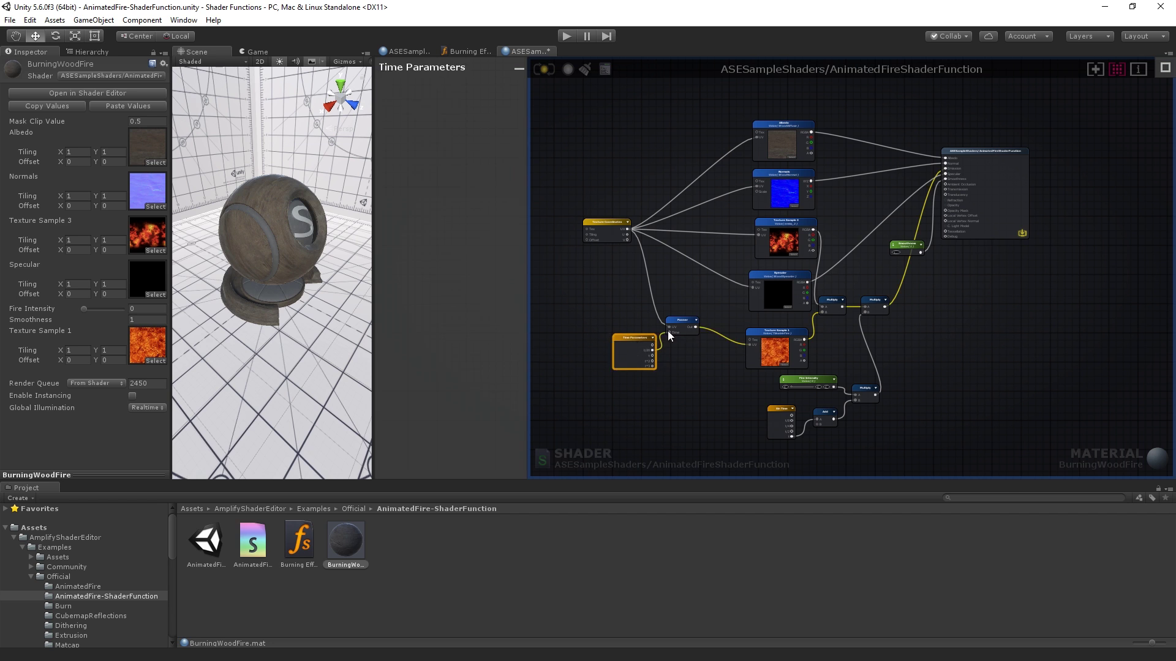
key(Delete)
drag(761, 405, 762, 405)
key(Delete)
click(865, 388)
key(Delete)
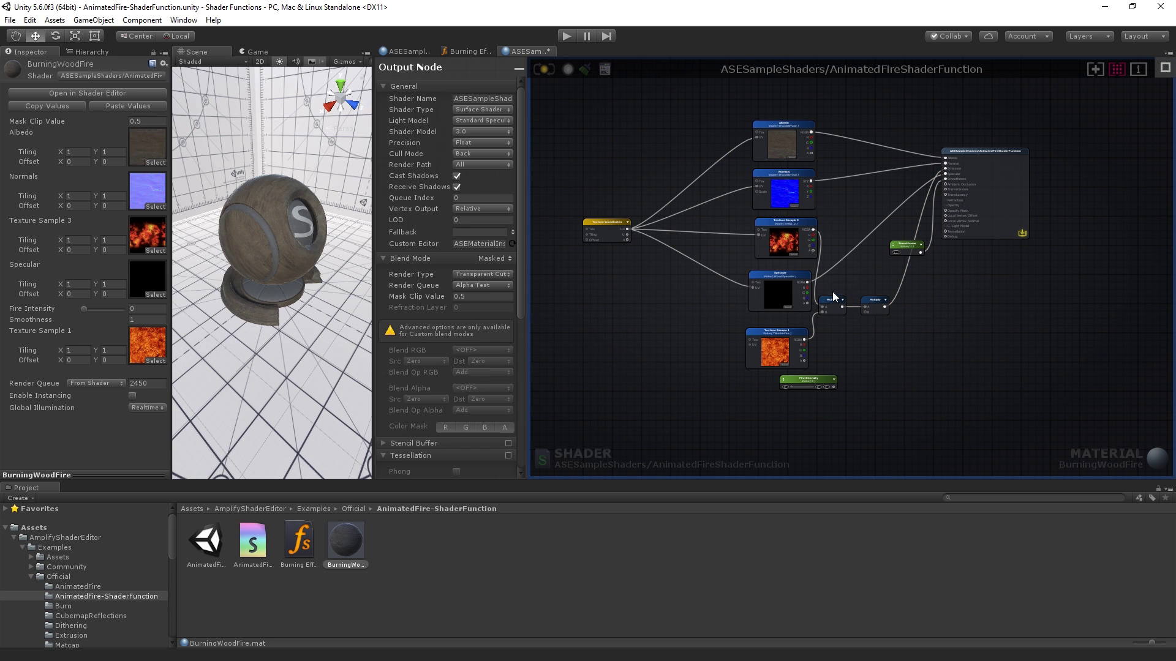
Delete the two remaining Multiply nodes and the Texture Sample 1 and Texture Sample 3 nodes
key(Delete)
drag(814, 291, 945, 173)
click(784, 332)
key(Delete)
click(788, 225)
key(Delete)
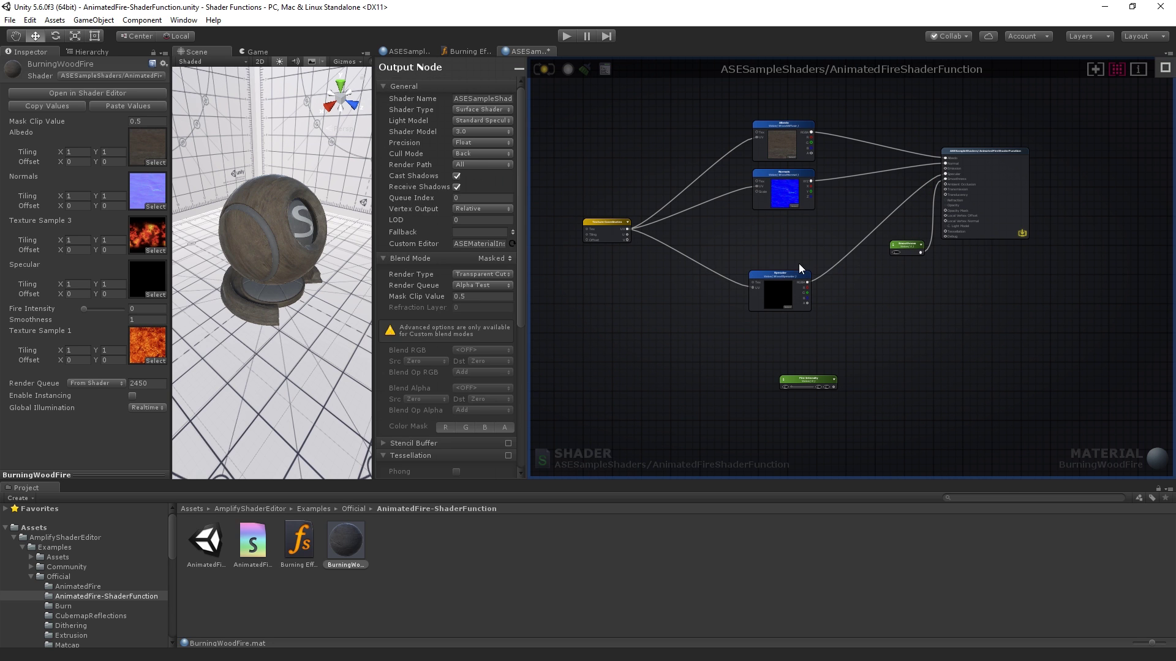
Make room between the Normals and Specular nodes and place Fire Intensity there with the Burning Effect function below it
drag(789, 273, 792, 318)
drag(806, 383, 765, 242)
scroll(795, 221, up, 5)
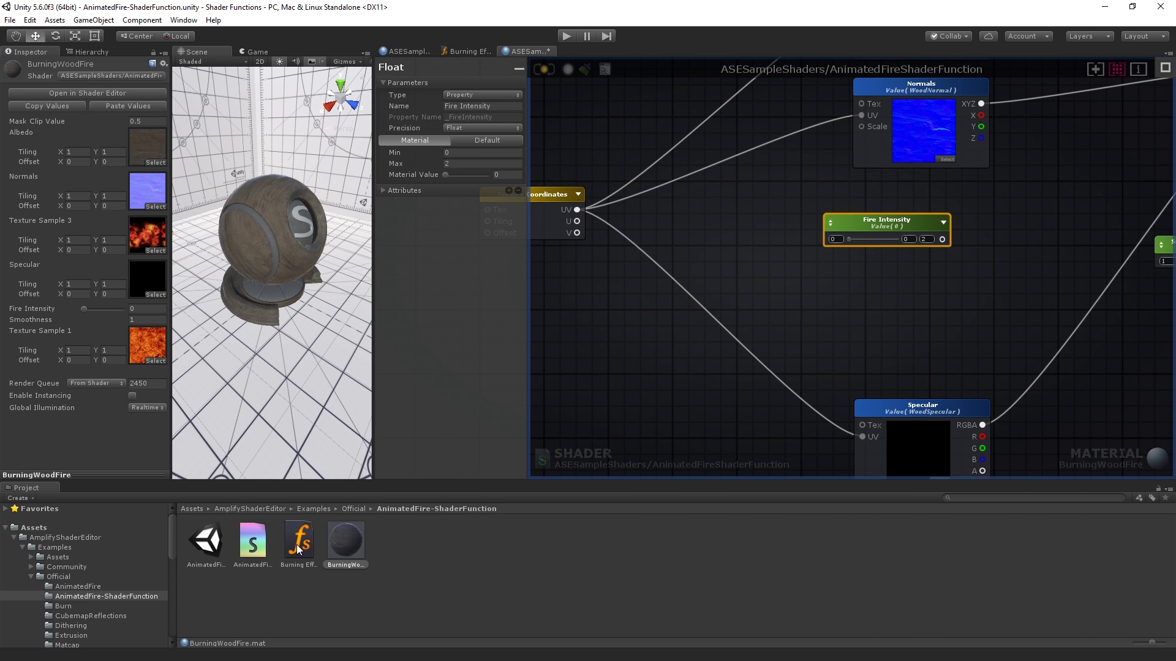
drag(874, 295, 881, 278)
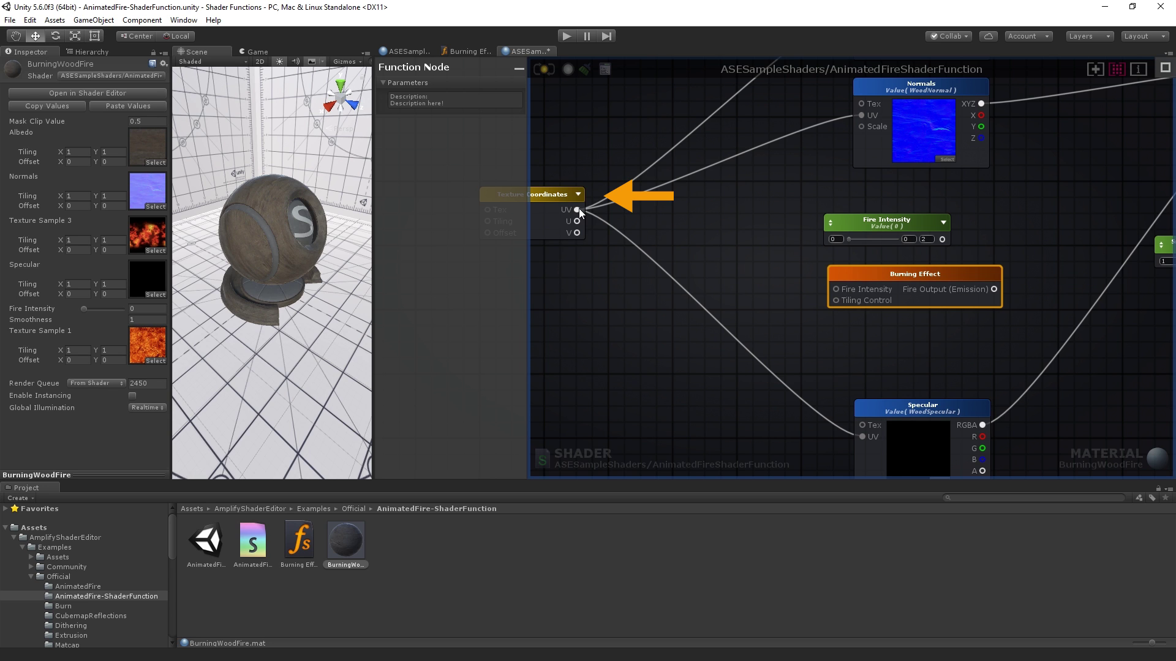
Connect the texture coordinates' UV to Tiling Control, the float to Fire Intensity, and Fire Output (Emission) to the shader's Emission
drag(578, 210, 836, 300)
mouse_move(888, 223)
mouse_down()
mouse_move(718, 207)
mouse_move(837, 289)
mouse_up()
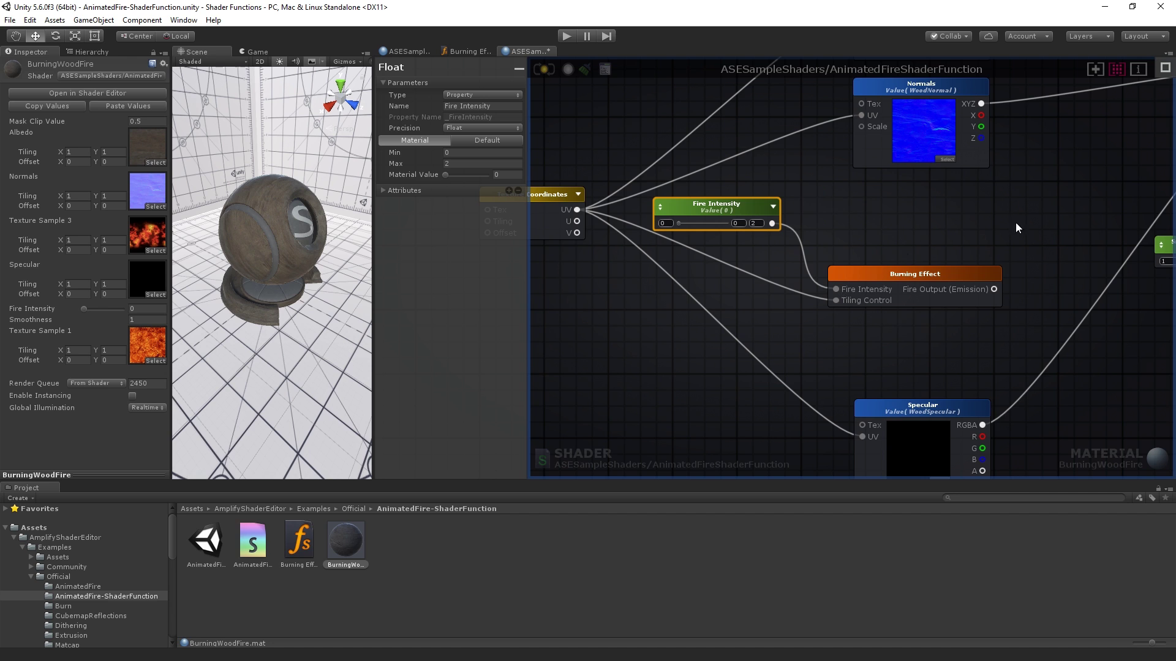
middle_drag(1016, 222, 803, 280)
drag(768, 349, 1041, 134)
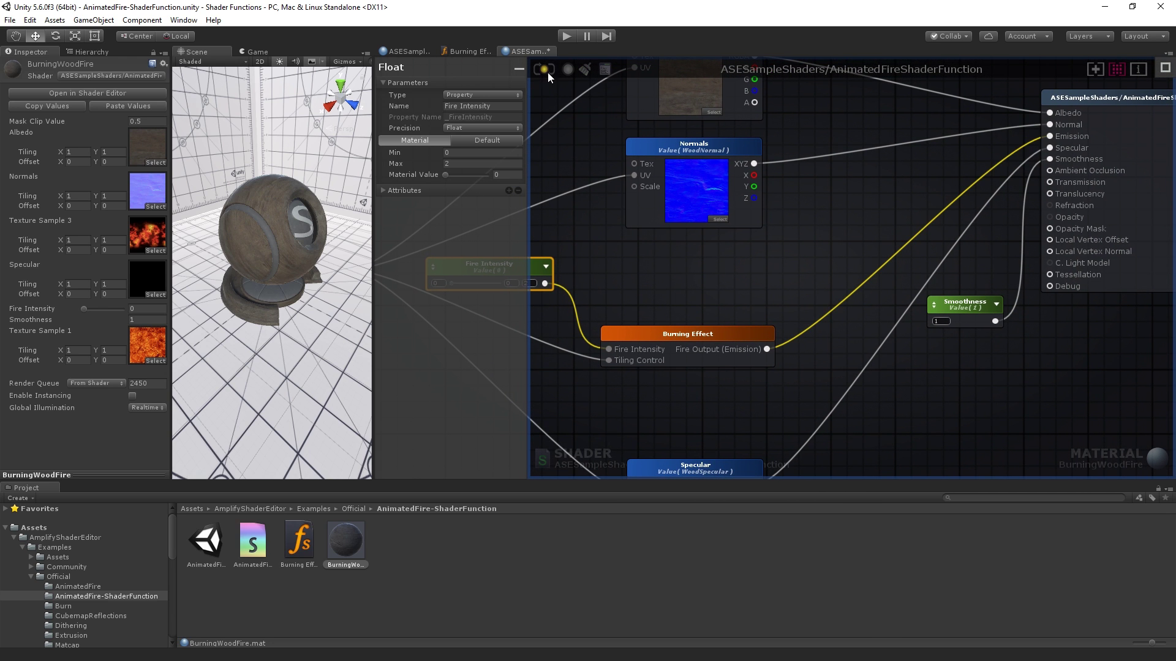
Update the shader and raise the Fire Intensity value to about 0.64
middle_drag(546, 71, 711, 292)
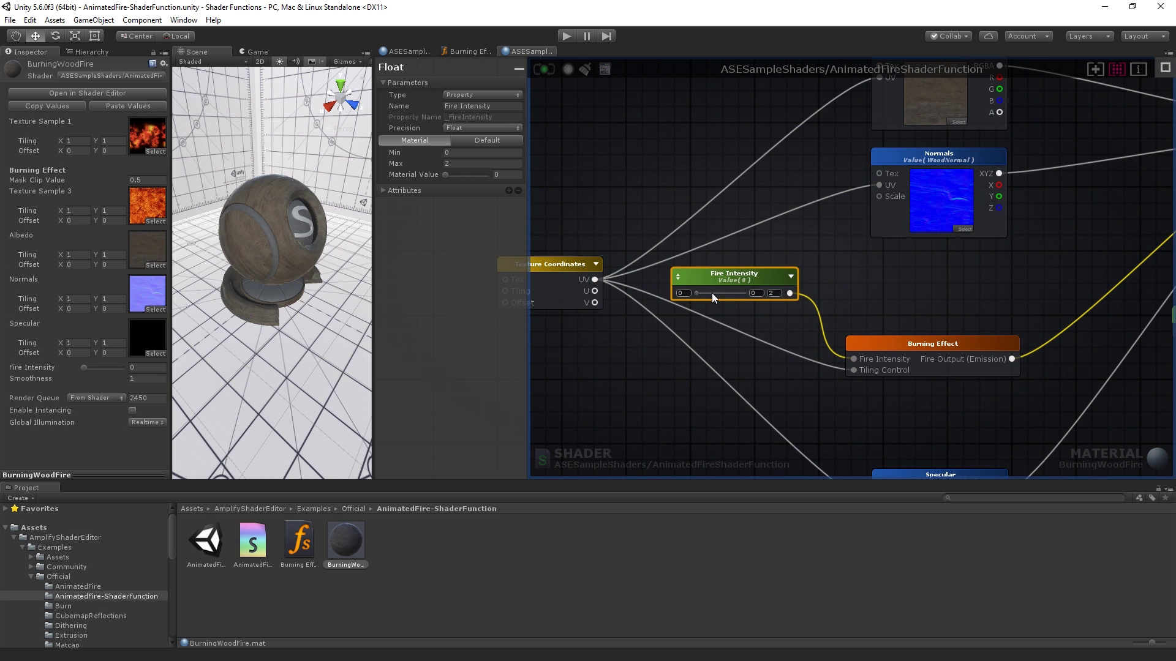
mouse_move(699, 296)
mouse_down()
mouse_move(747, 293)
mouse_move(698, 297)
mouse_move(732, 296)
mouse_move(710, 297)
mouse_up()
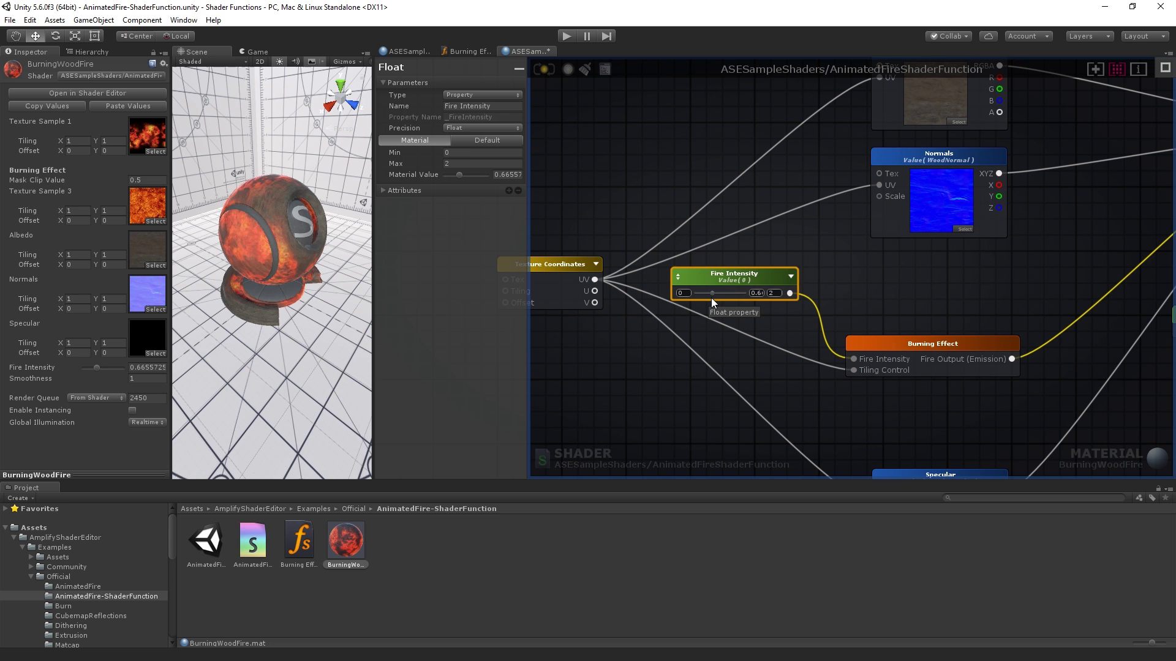
click(875, 362)
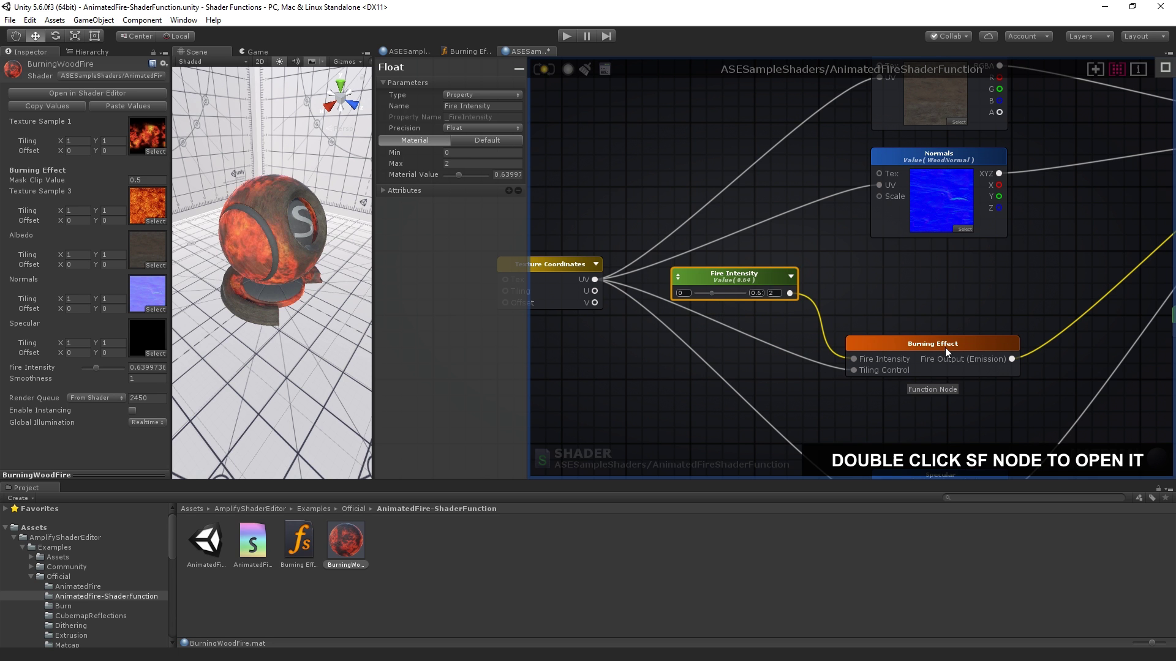
Open the Burning Effect function graph from its node in the shader
scroll(911, 361, up, 2)
middle_drag(1039, 377, 891, 308)
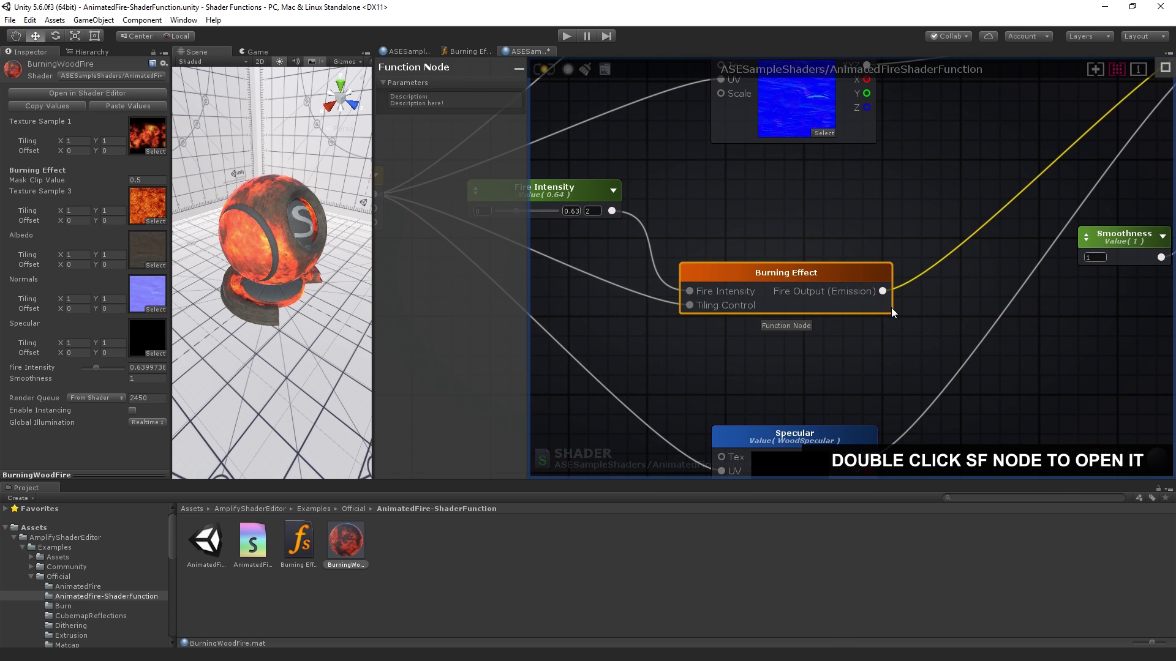
double_click(891, 307)
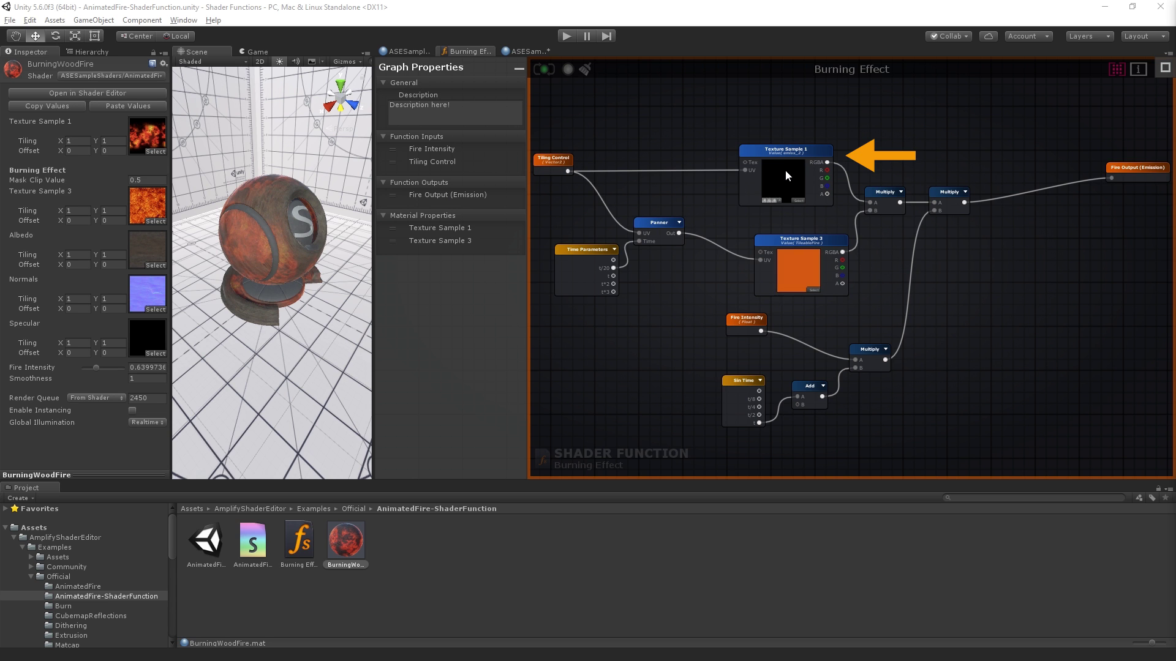
Add a Function Input node above Tiling Control in the Burning Effect graph
scroll(693, 152, up, 3)
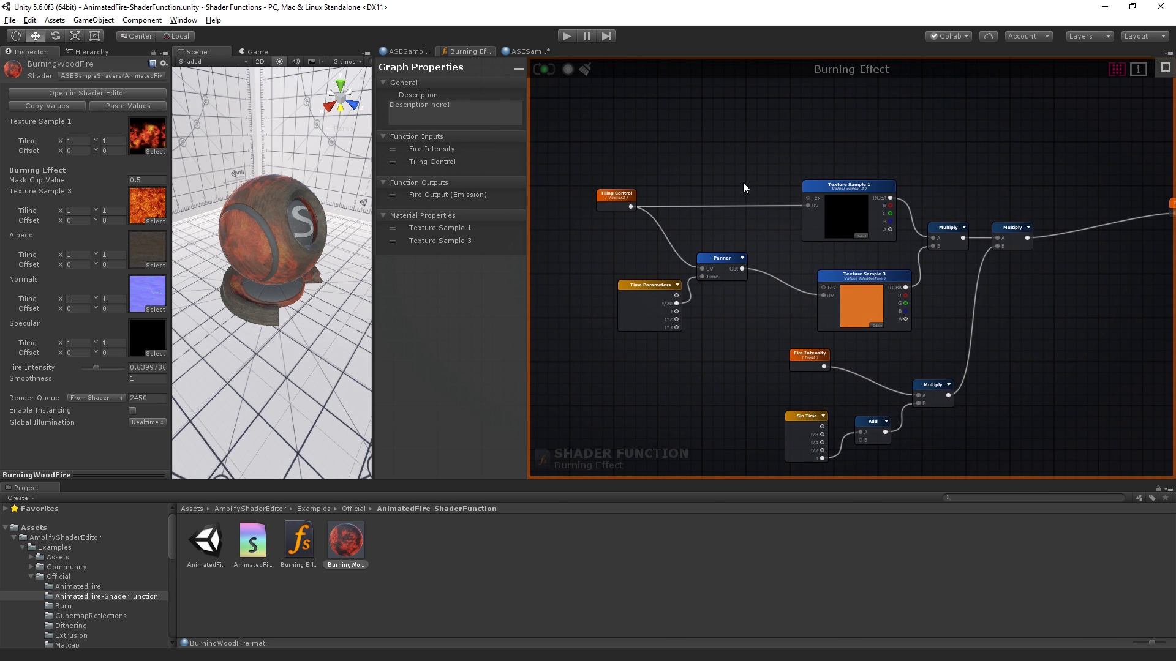
right_click(704, 122)
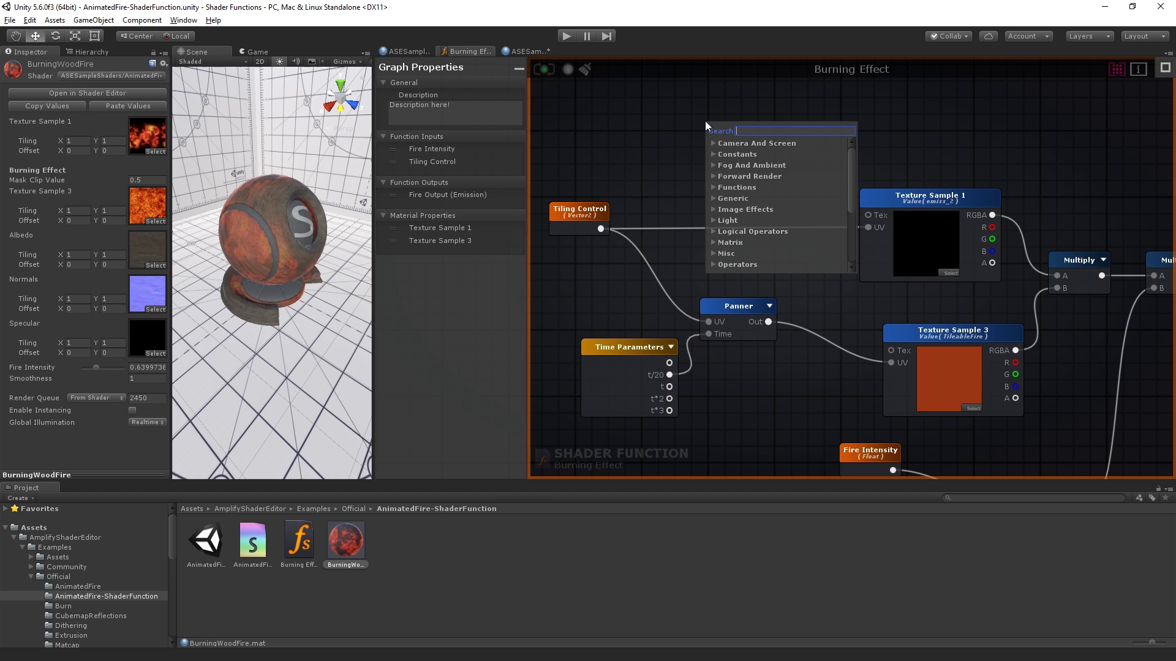
click(714, 185)
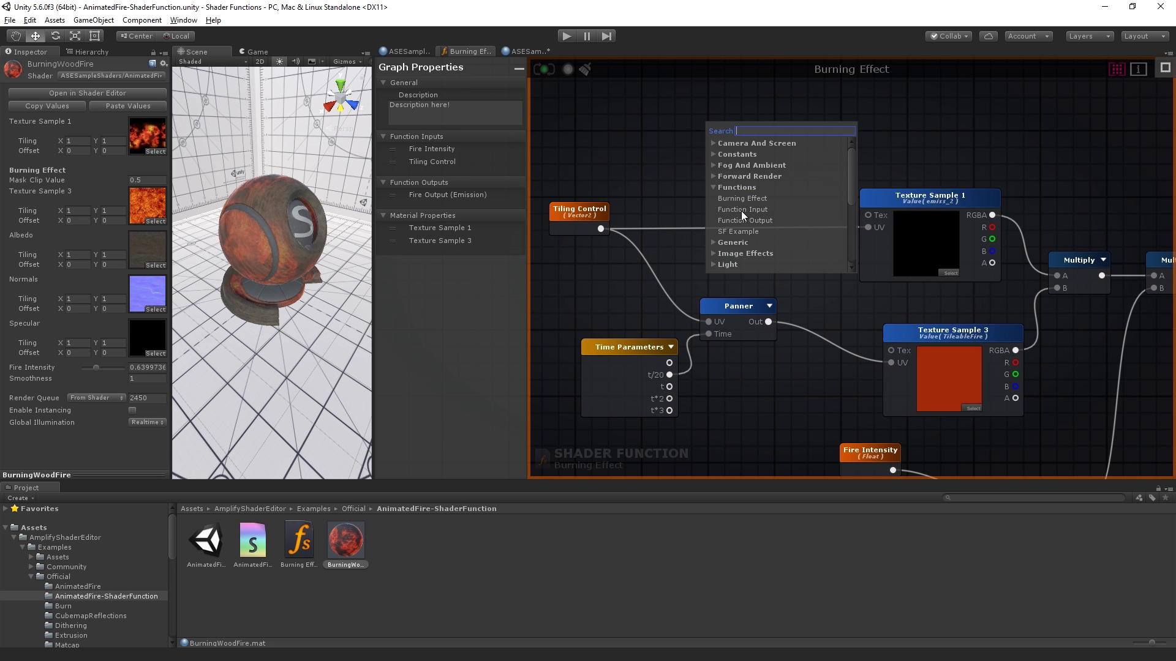
click(740, 211)
drag(737, 138, 678, 159)
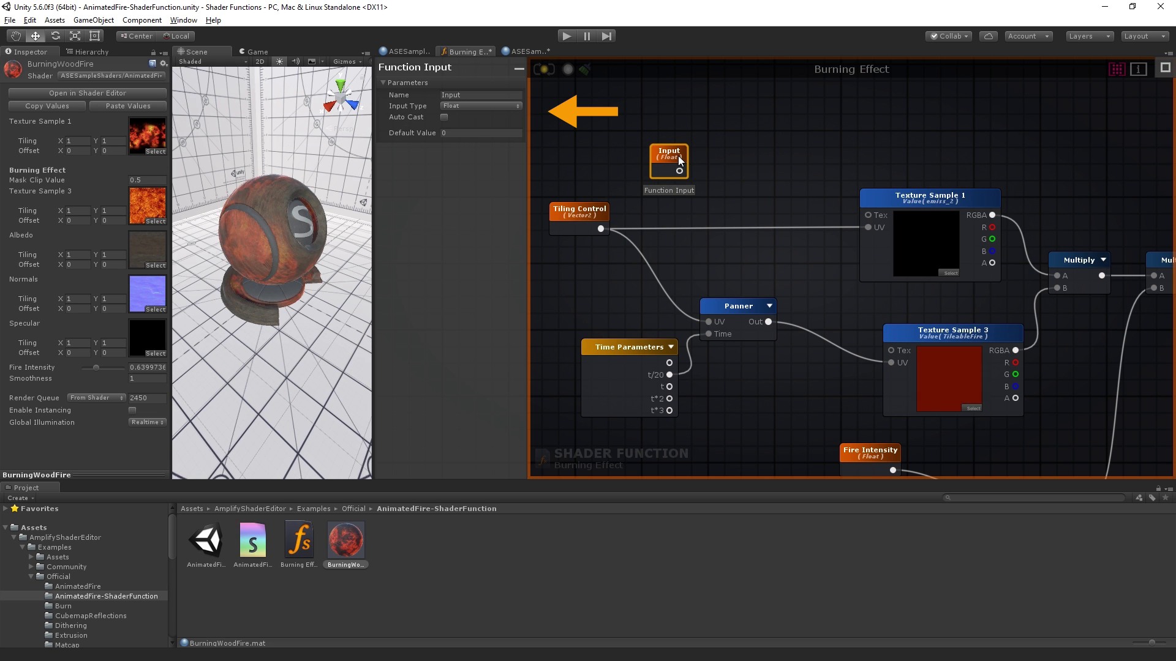
Set the input's type to Sampler 2D, connect it to Texture Sample 1's Tex port and name it Fire Mask
click(485, 106)
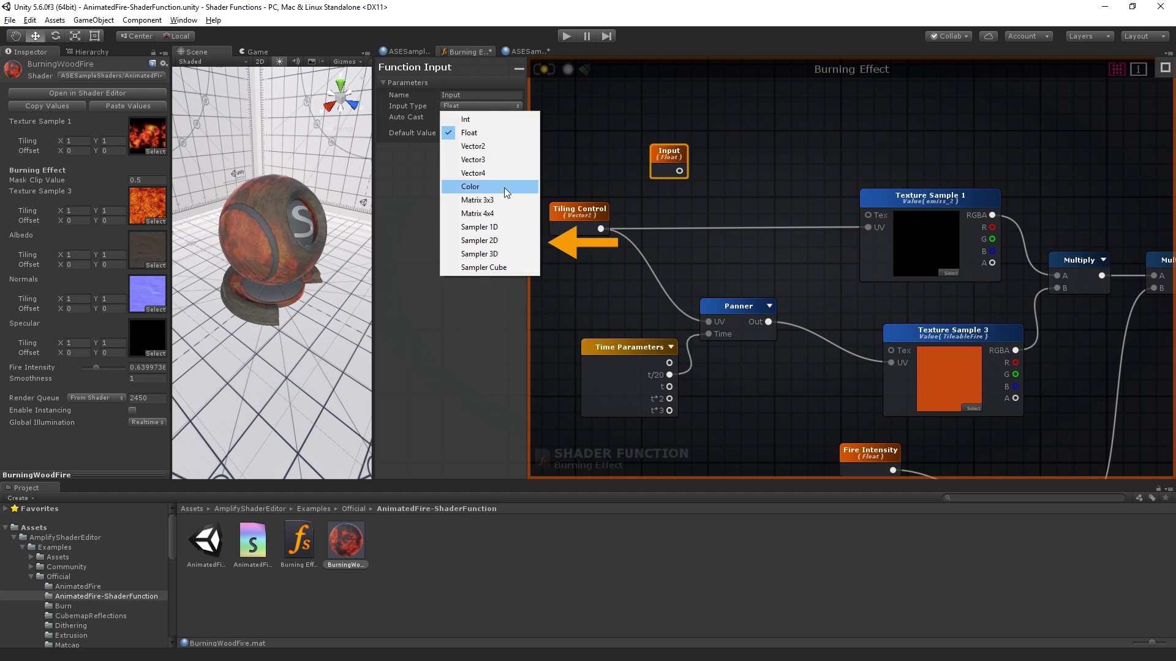
click(481, 240)
drag(702, 171, 865, 214)
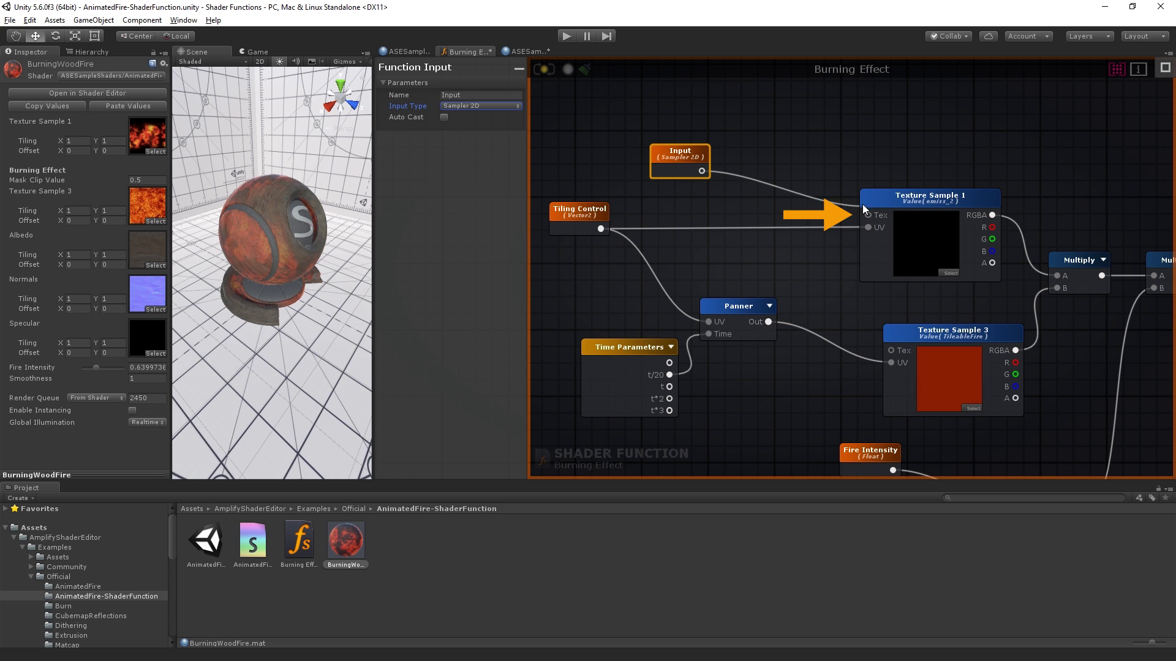
click(495, 94)
text(Fire )
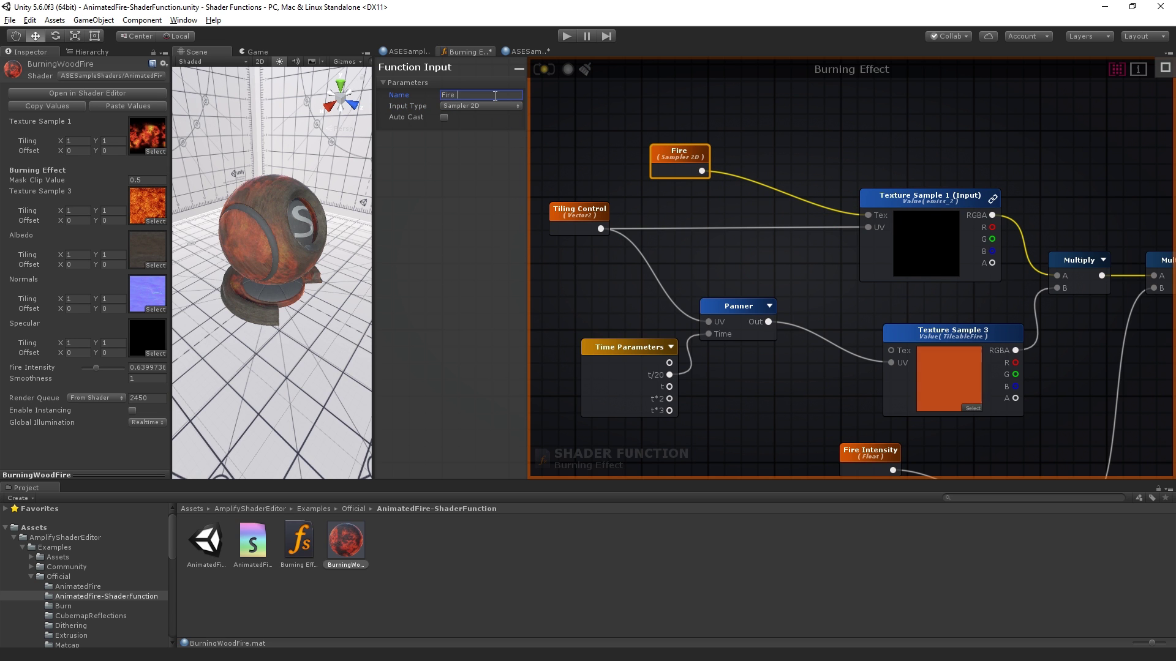
text(Mask)
Add another Function Input node above the Panner with input type Sampler 2D
right_click(799, 283)
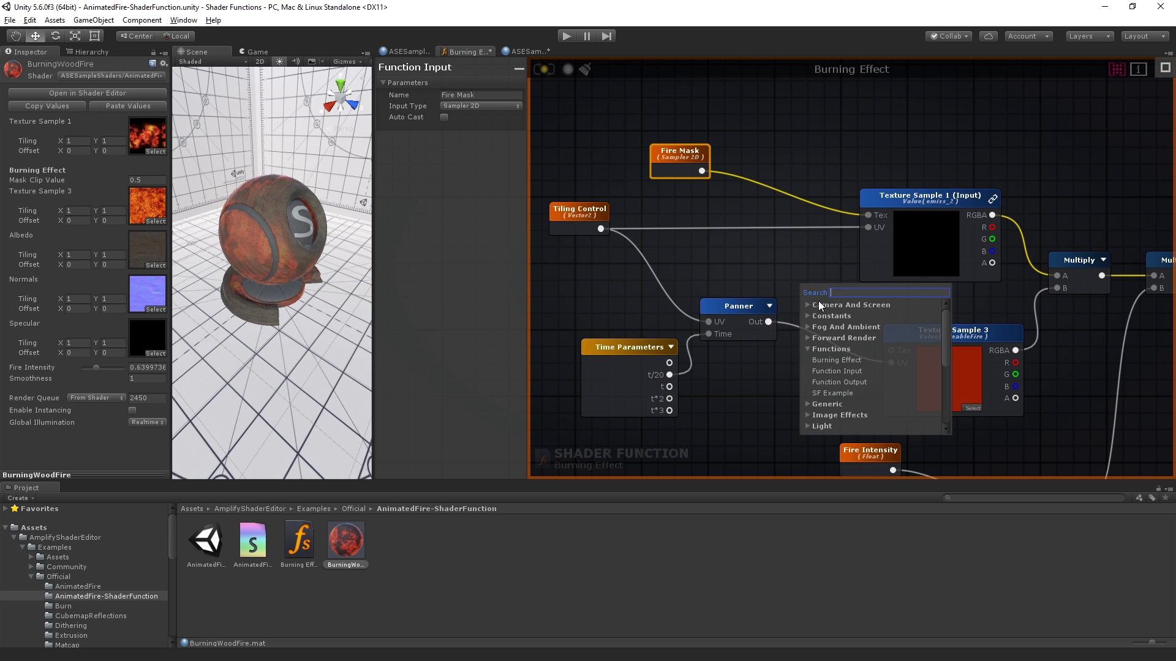
click(837, 370)
click(483, 106)
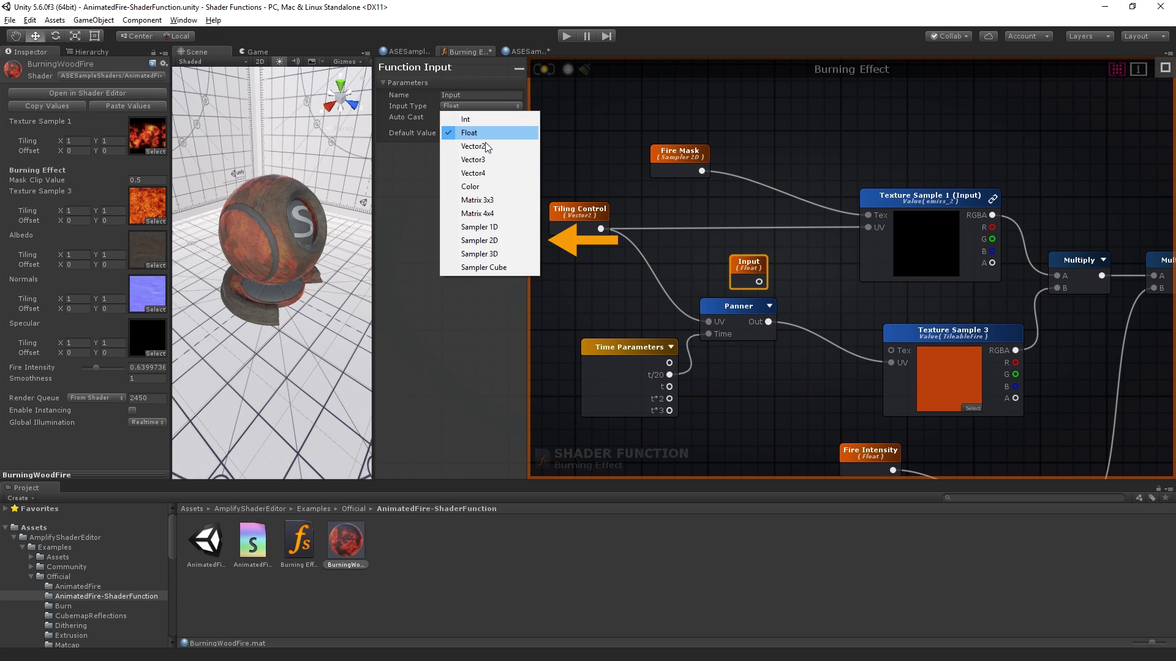
click(477, 238)
Name the second sampler input Fire Texture, connect it to Texture Sample 3's Tex port and save the function
click(473, 94)
text(Fire Text)
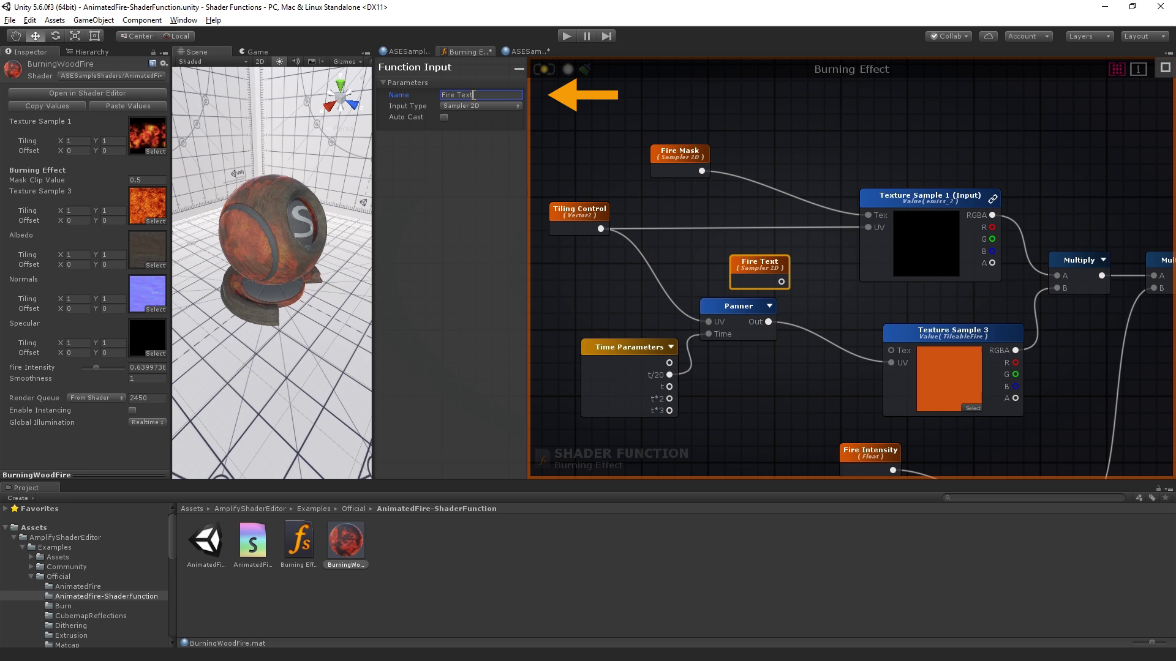
text(ure)
drag(781, 282, 891, 351)
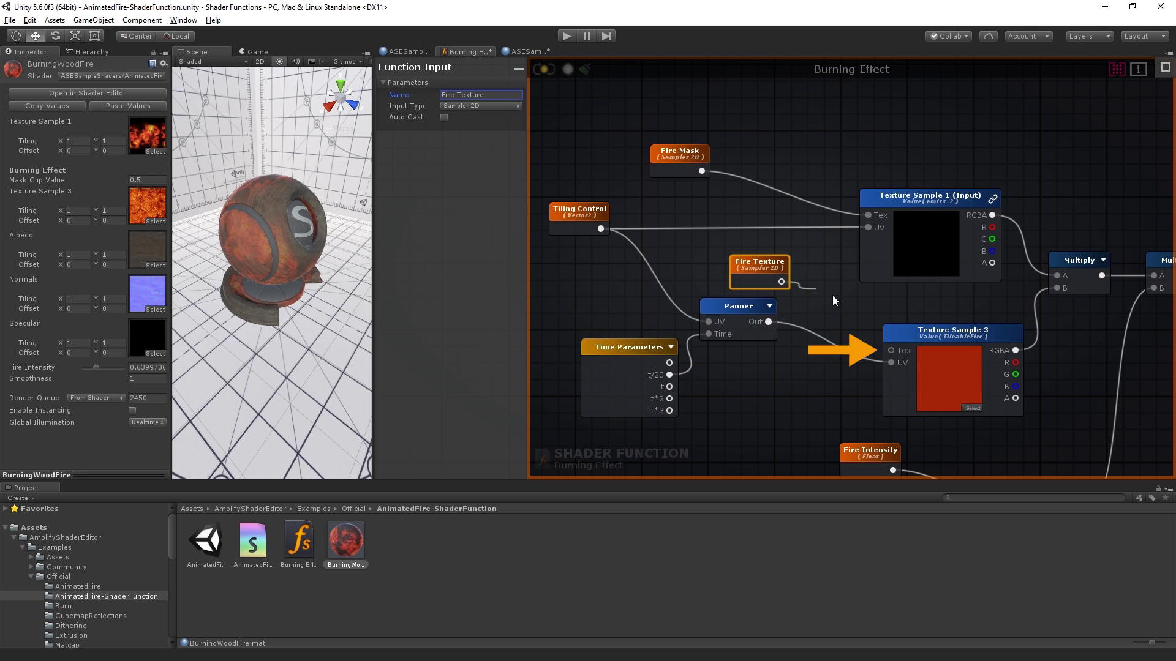
click(542, 67)
Return to the AnimatedFireShaderFunction graph and add a Texture Object node below the Texture Coordinates node
click(527, 51)
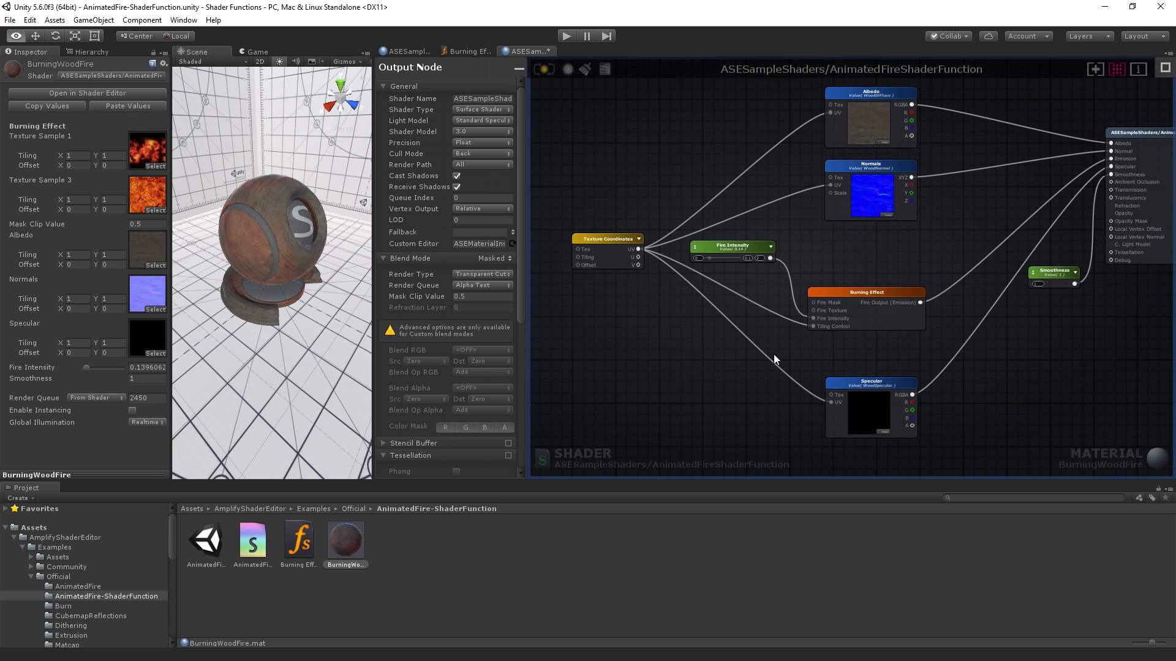
scroll(869, 365, up, 4)
right_drag(688, 367, 978, 277)
right_click(644, 193)
drag(777, 245, 780, 282)
click(658, 273)
click(684, 258)
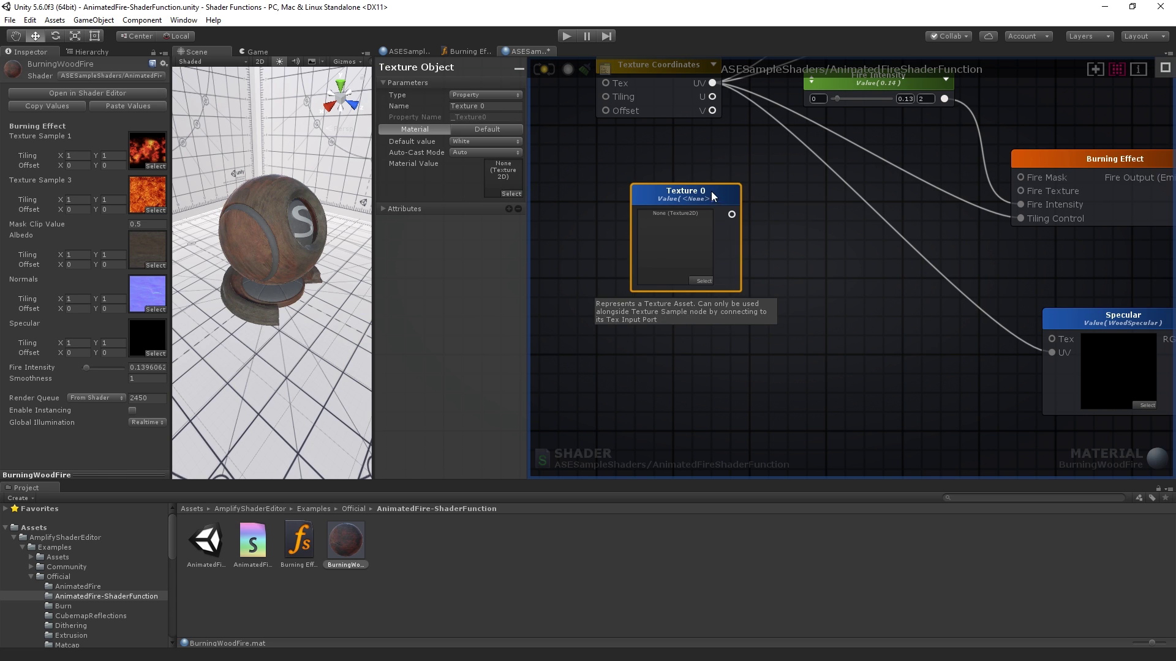
Connect the texture object to Fire Mask, then duplicate it and connect the copy to Fire Texture
mouse_move(713, 196)
mouse_down()
mouse_move(650, 172)
mouse_move(1020, 177)
mouse_up()
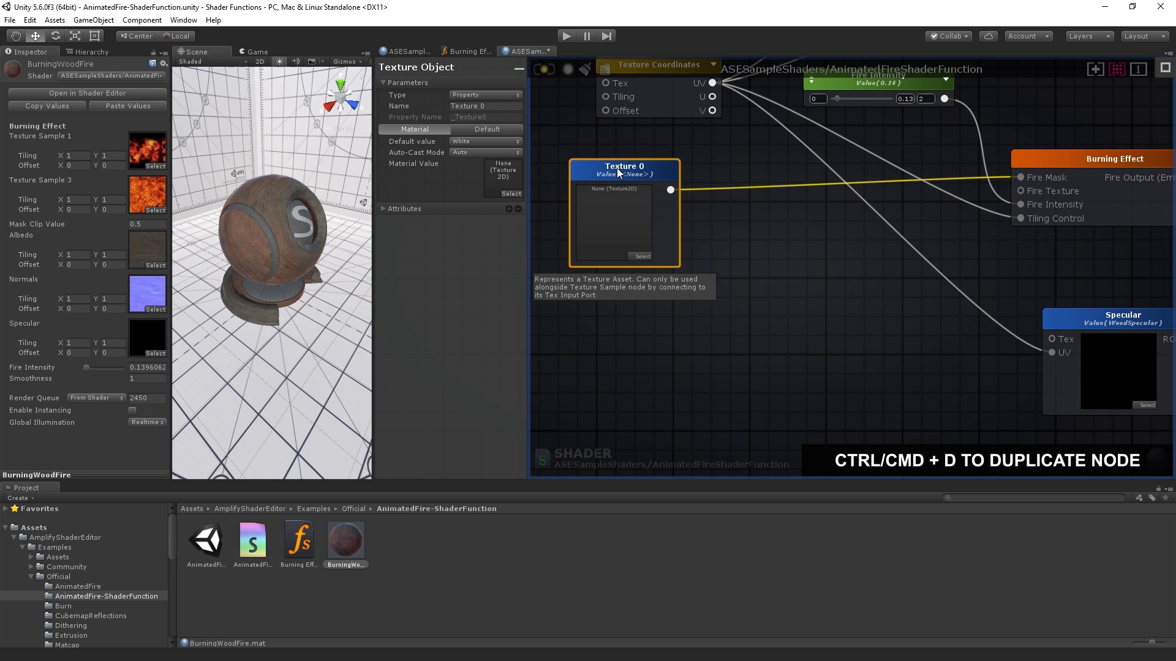
key(ctrl+d)
mouse_move(678, 181)
mouse_down()
mouse_move(651, 302)
mouse_move(637, 300)
mouse_move(973, 217)
mouse_move(1020, 191)
mouse_up()
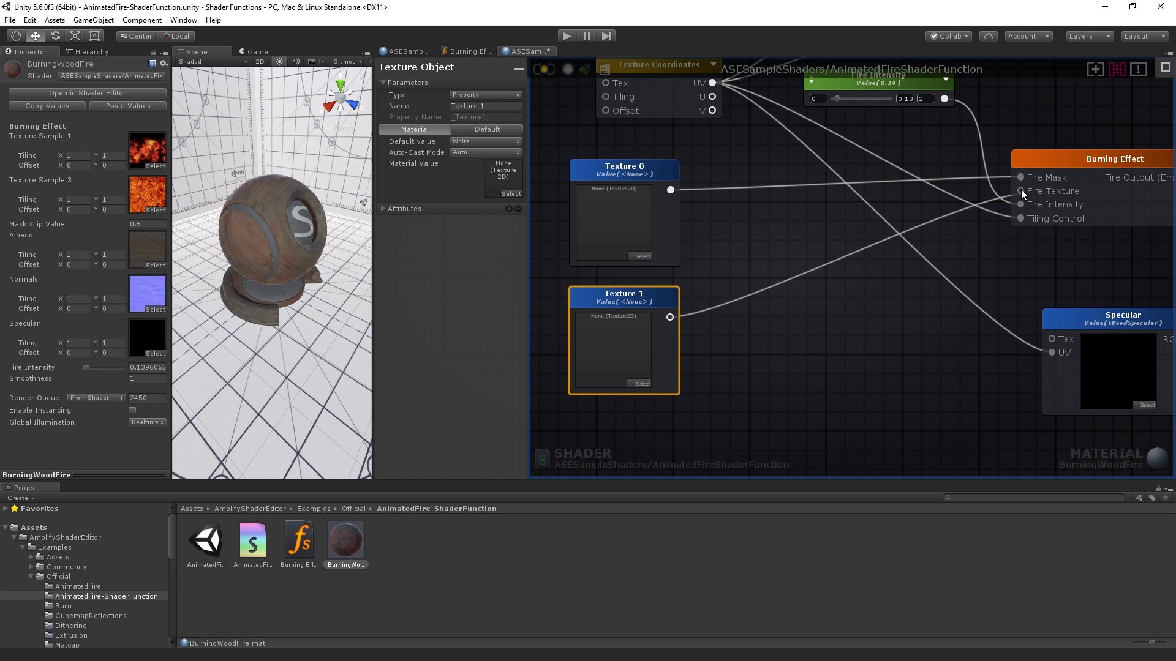
Assign the emiss_2 texture to the Texture 0 node
click(642, 257)
text(emi)
click(825, 159)
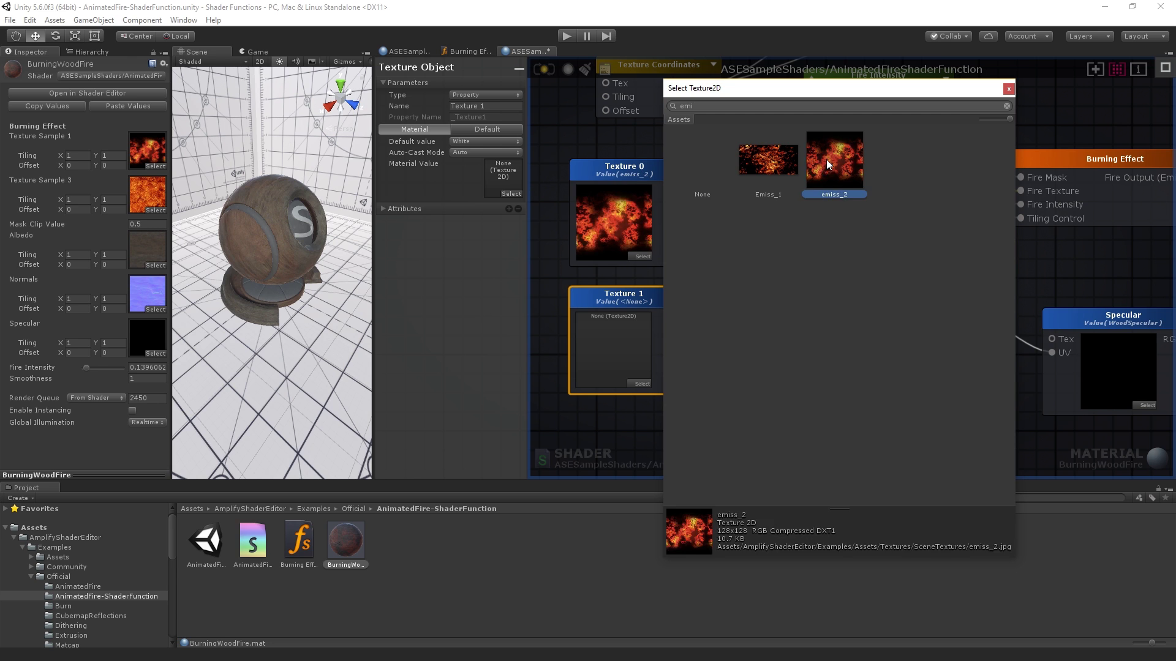
click(825, 159)
Assign the TileableFire 1 texture to the Texture 1 node and update the shader
click(644, 382)
text(fire)
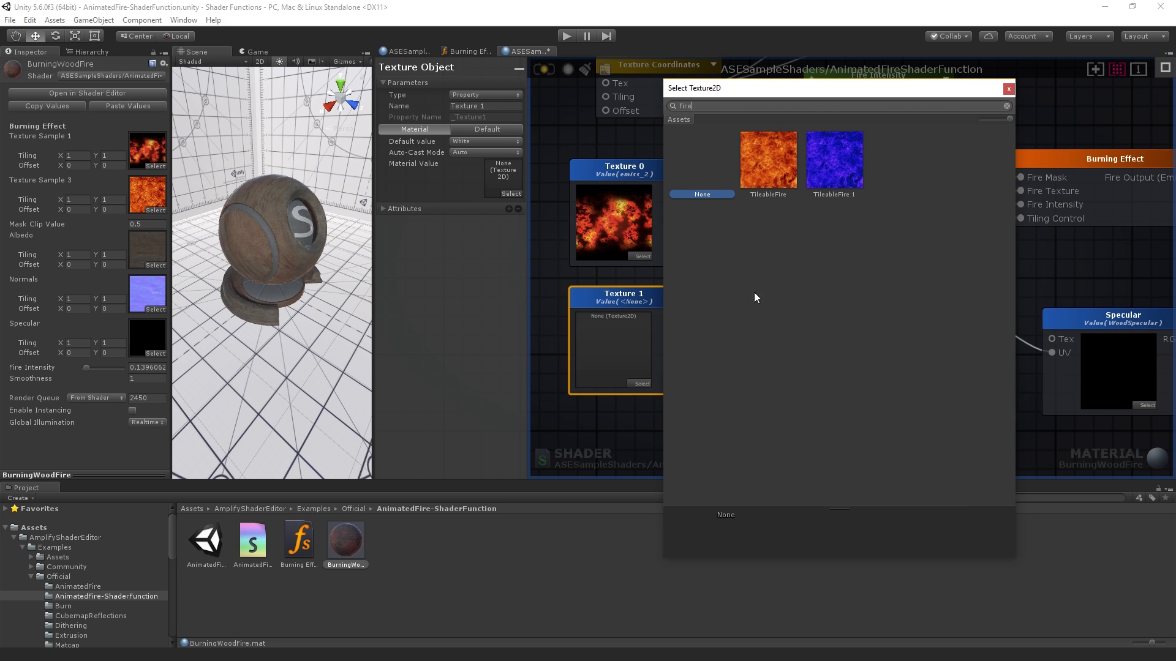
double_click(824, 175)
click(548, 68)
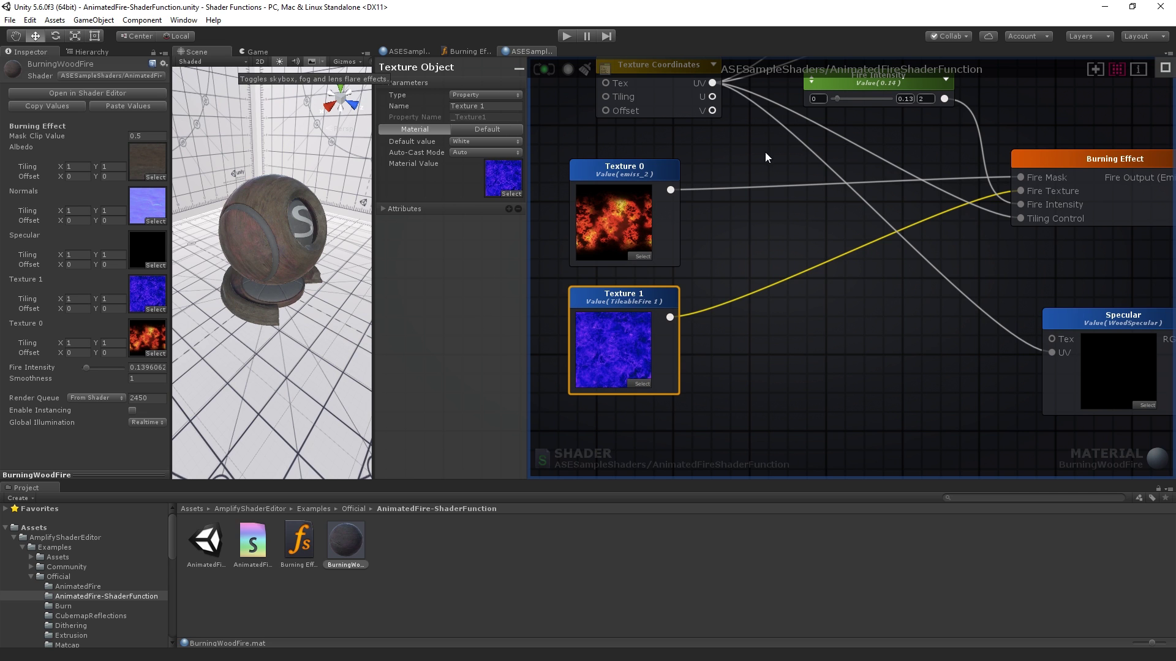
Raise Fire Intensity to about 1.7 and run the scene in play mode
mouse_move(846, 98)
mouse_down()
mouse_move(880, 98)
mouse_move(843, 99)
mouse_up()
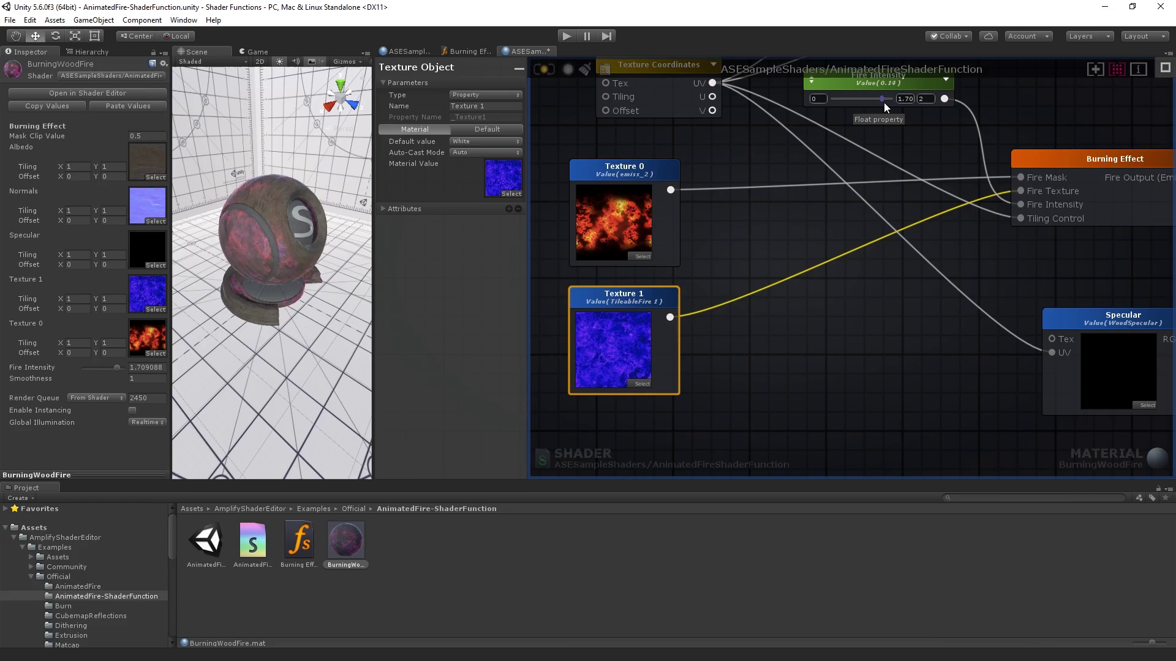
key(ctrl+p)
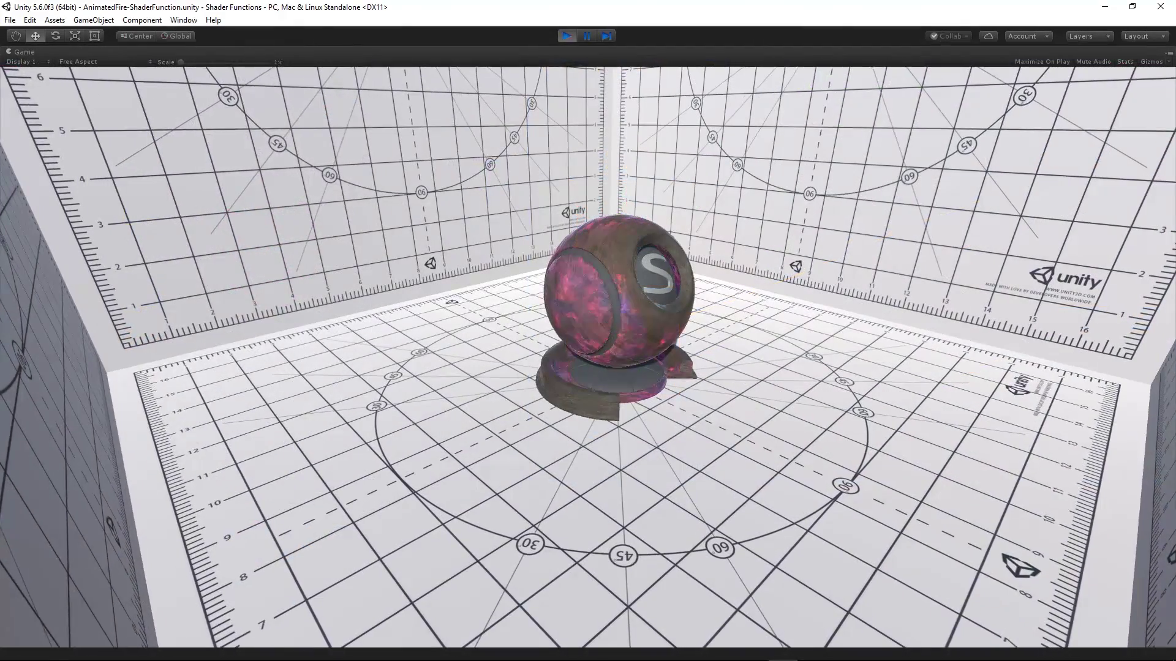